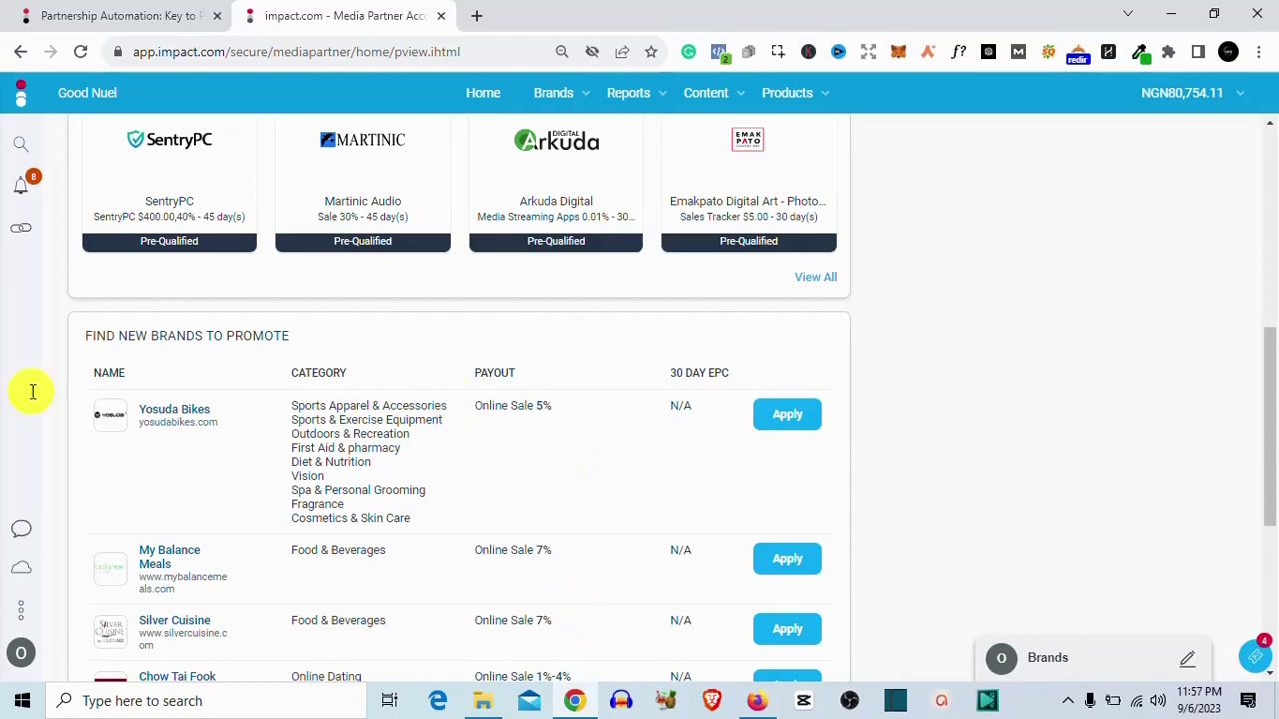
{"action": "scroll", "coordinate": [228, 529], "scroll_direction": "up", "scroll_amount": 2}
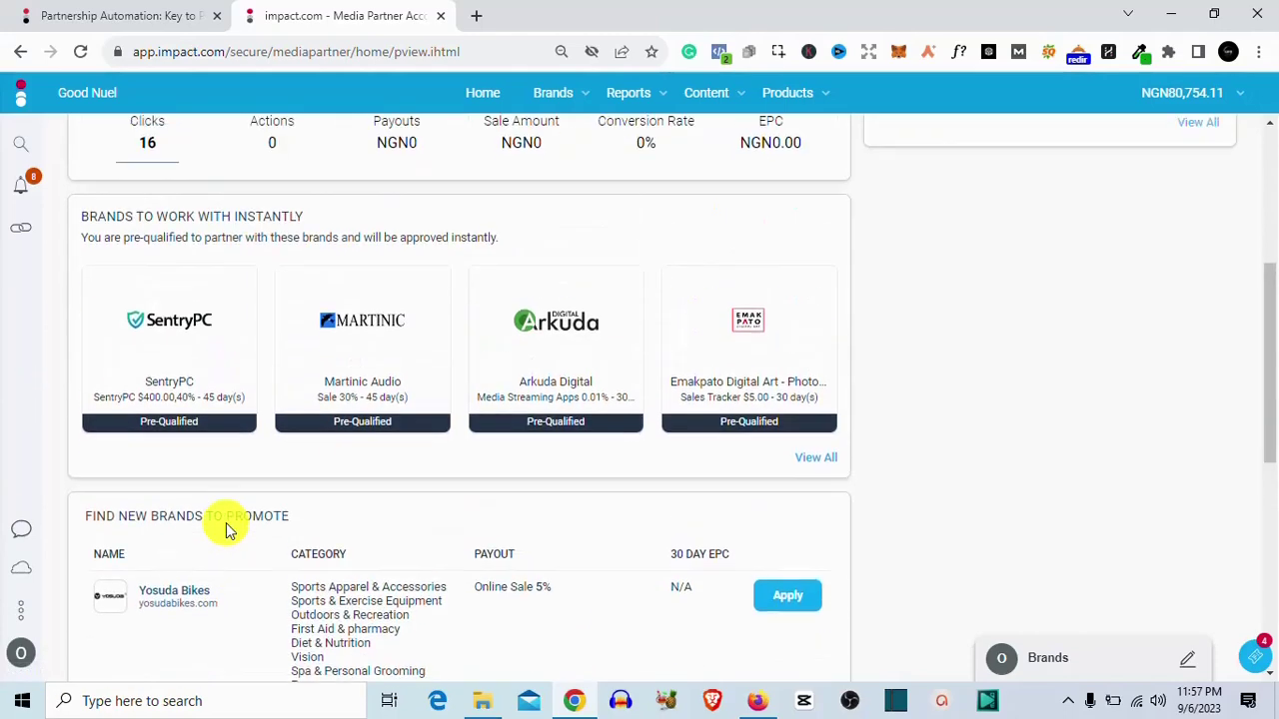
{"action": "scroll", "coordinate": [228, 530], "scroll_direction": "up", "scroll_amount": 4}
{"action": "scroll", "coordinate": [228, 530], "scroll_direction": "down", "scroll_amount": 2}
{"action": "scroll", "coordinate": [227, 529], "scroll_direction": "down", "scroll_amount": 3}
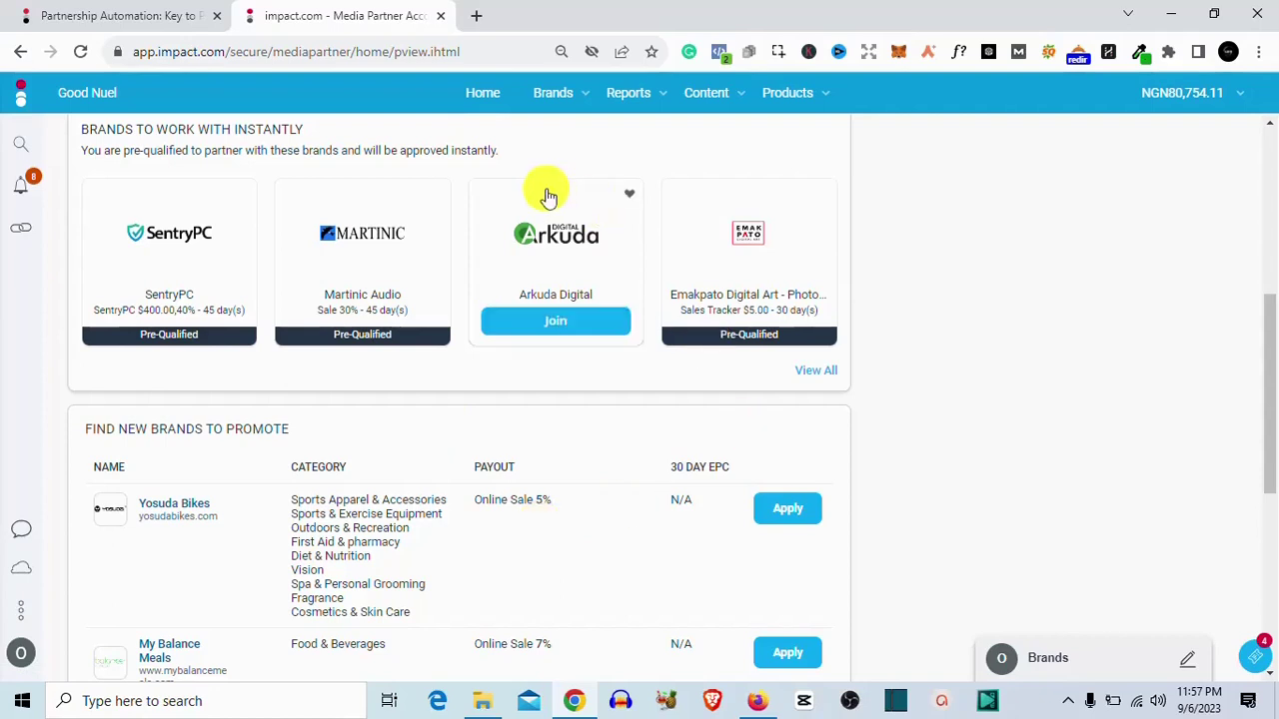
Go to Brands > Find Brands to list all 4,441 marketplace brands.
{"action": "left_click", "coordinate": [572, 97]}
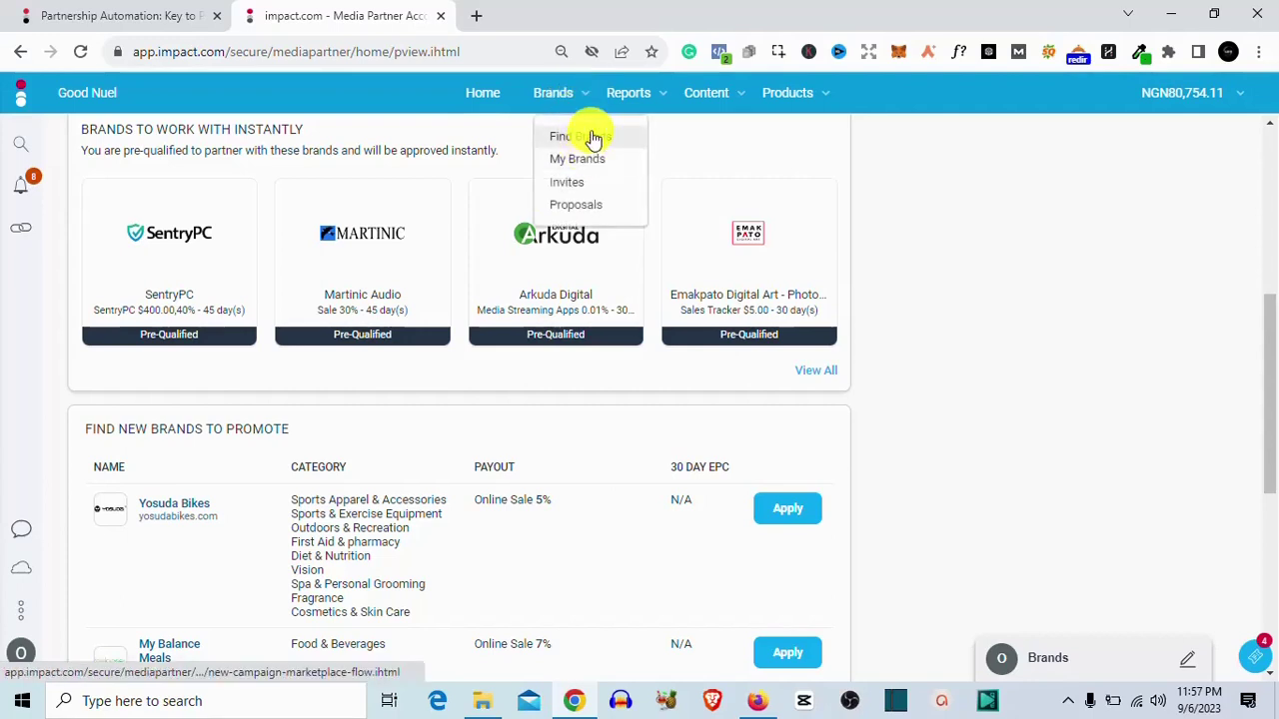
{"action": "left_click", "coordinate": [593, 138]}
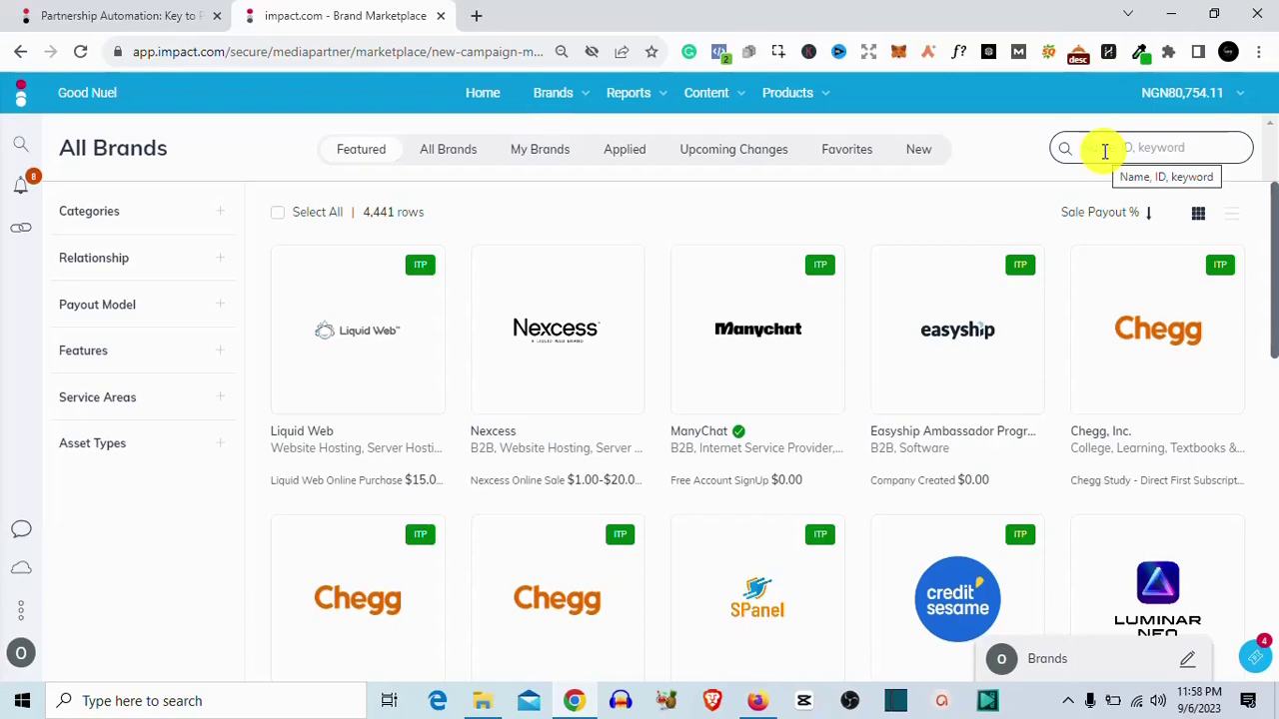
Search brands for INSURANCE and scroll the 68 results down to AgileHealthInsurance.
{"action": "left_click", "coordinate": [1104, 151]}
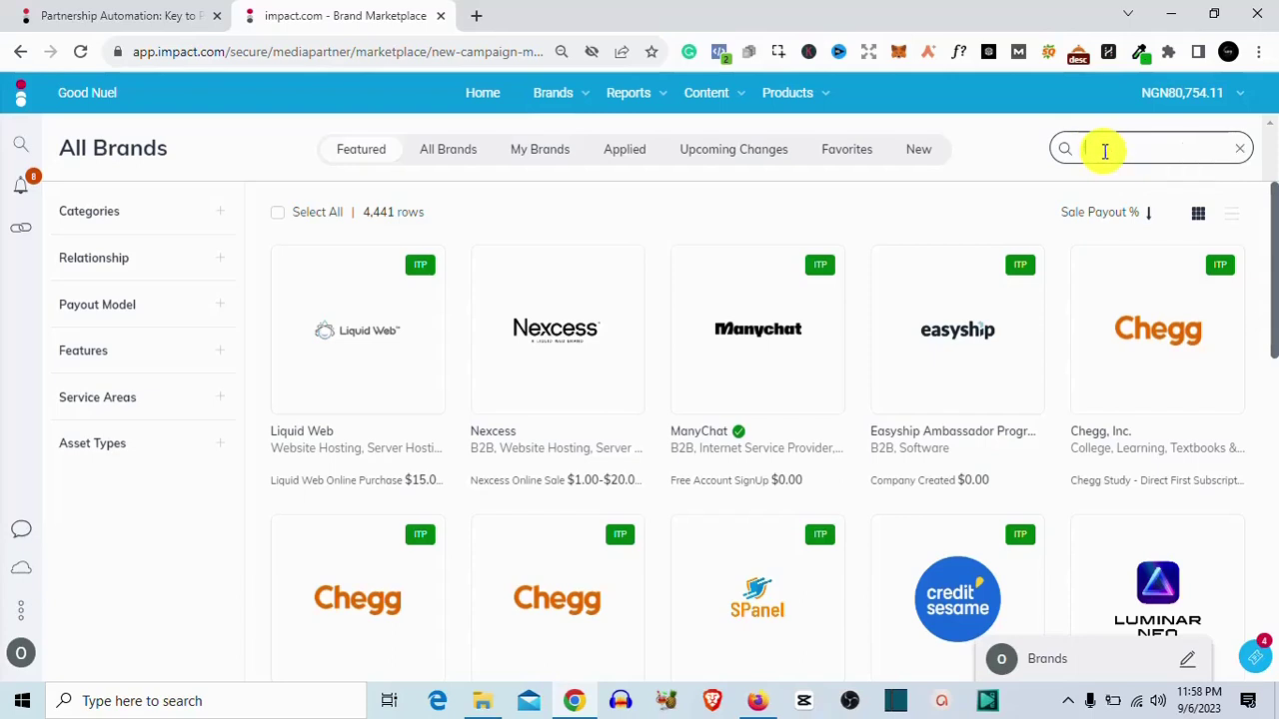
{"action": "type", "text": "INSTA"}
{"action": "type", "text": "NCE"}
{"action": "key", "text": "Return"}
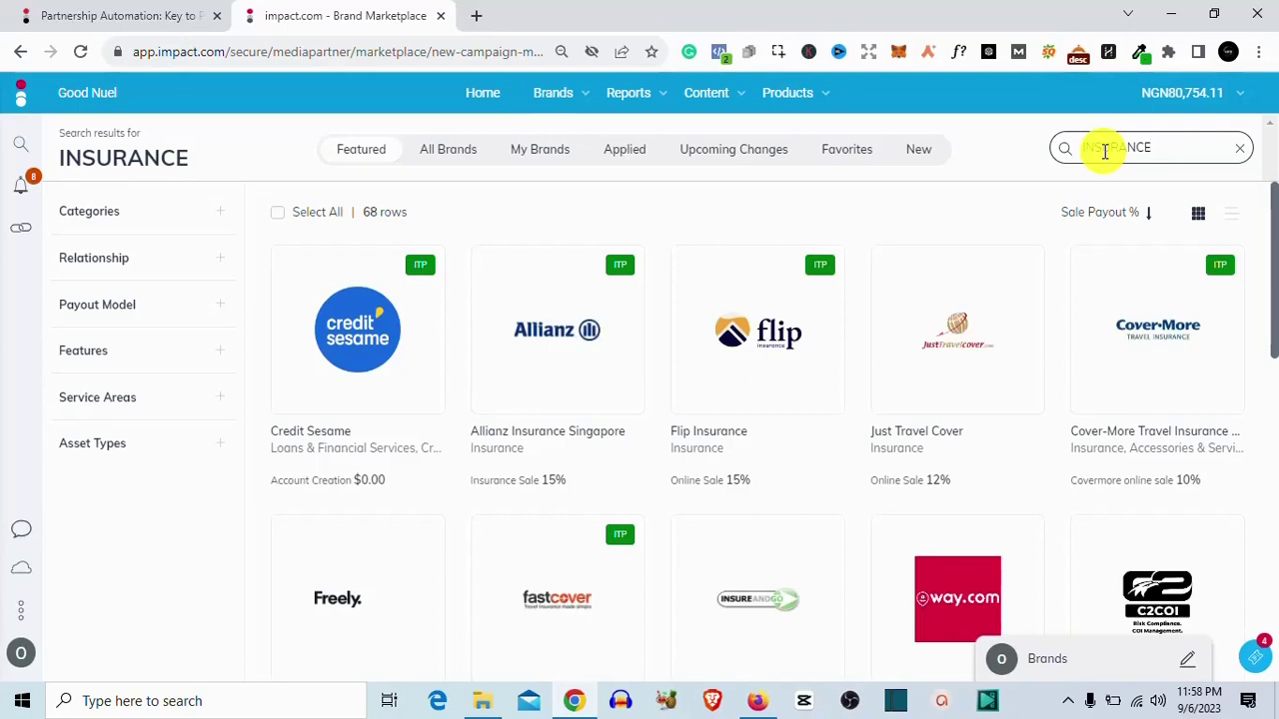
{"action": "scroll", "coordinate": [890, 371], "scroll_direction": "down", "scroll_amount": 2}
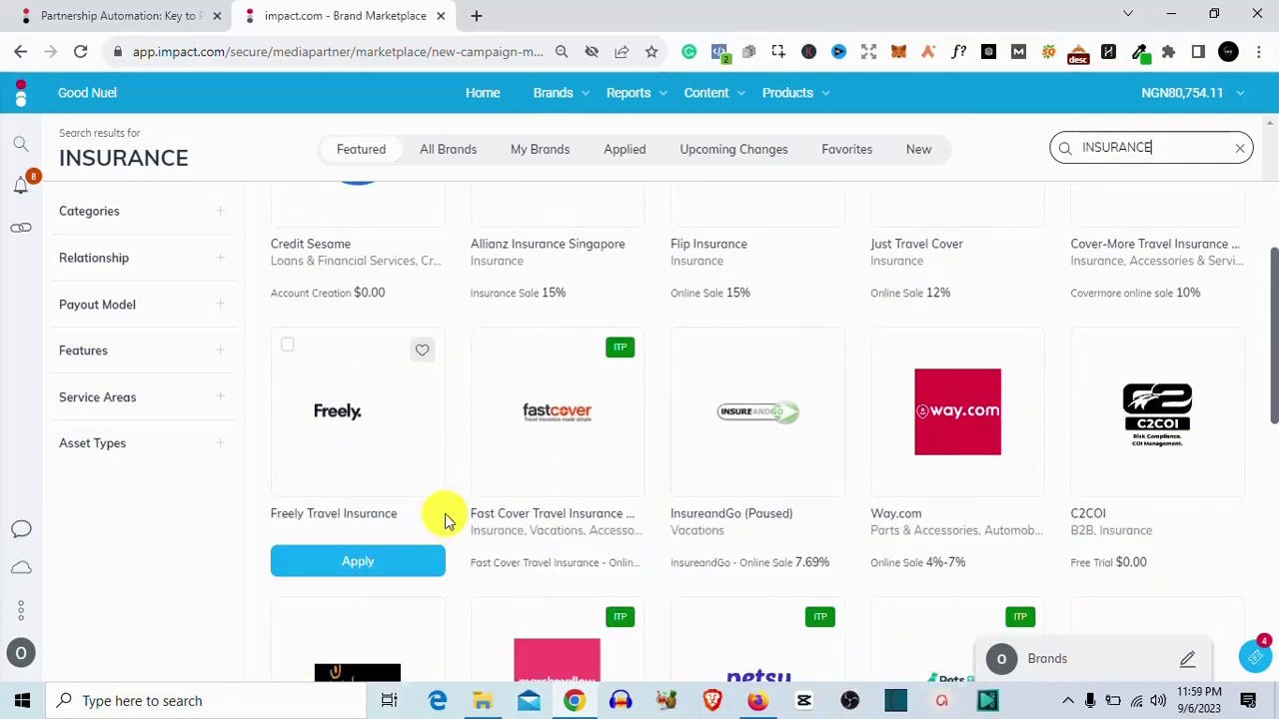
{"action": "scroll", "coordinate": [447, 523], "scroll_direction": "down", "scroll_amount": 1}
{"action": "scroll", "coordinate": [705, 554], "scroll_direction": "down", "scroll_amount": 2}
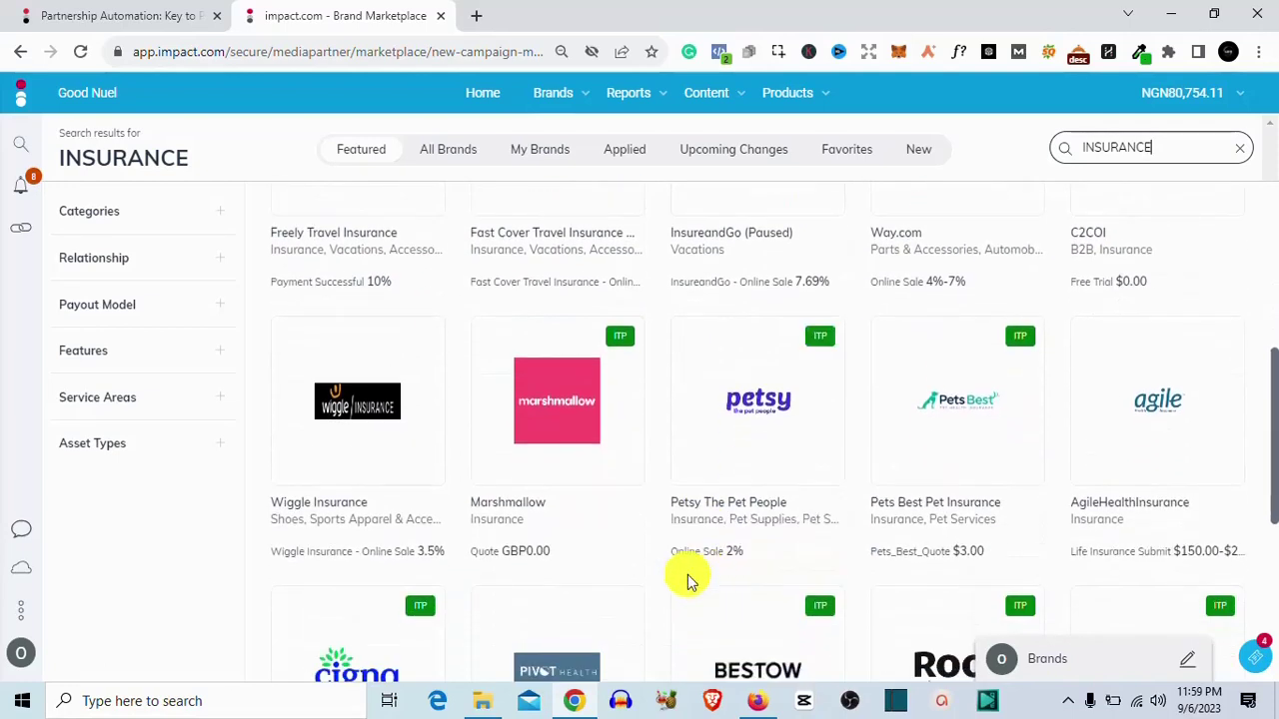
{"action": "scroll", "coordinate": [557, 605], "scroll_direction": "down", "scroll_amount": 1}
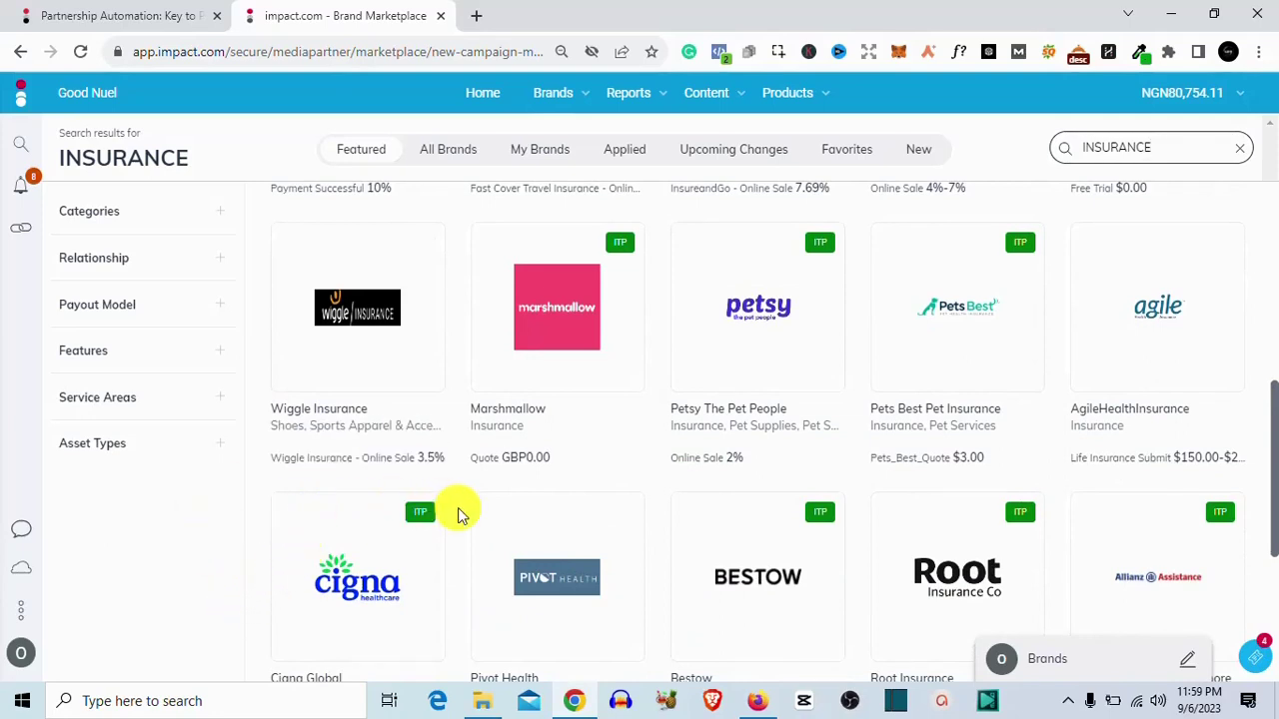
{"action": "mouse_move", "coordinate": [1157, 340]}
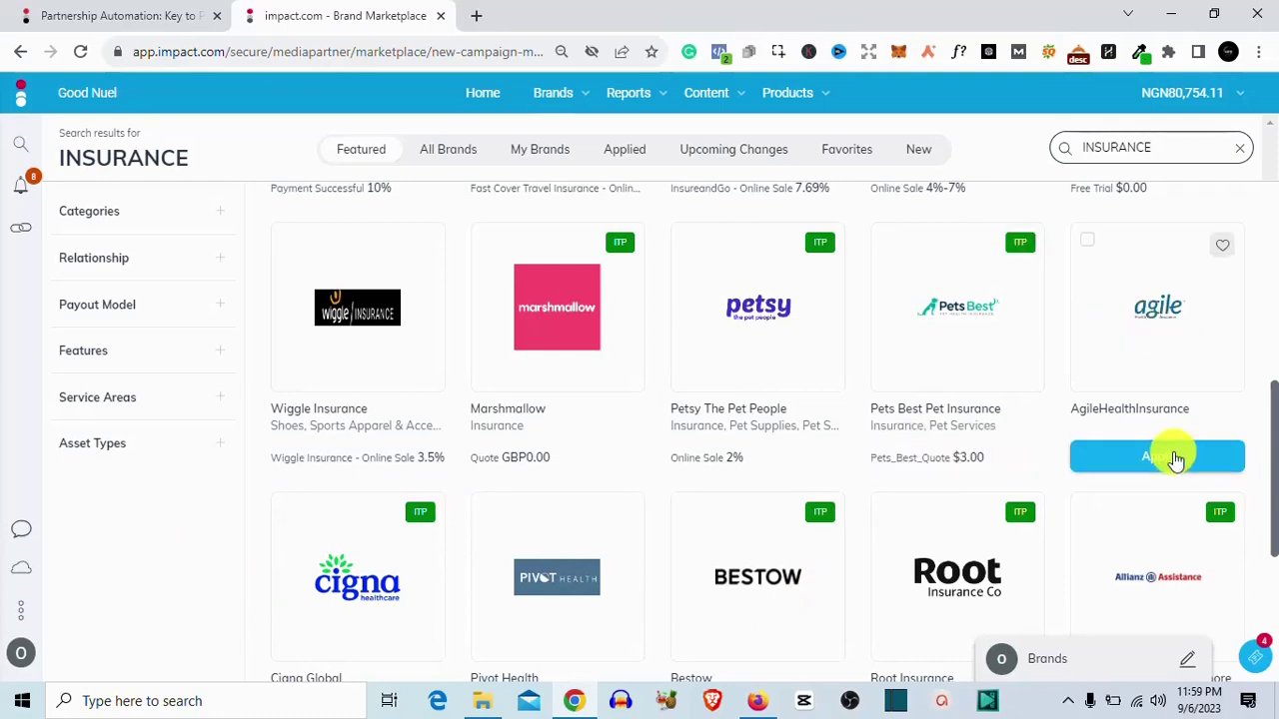
Open AgileHealthInsurance's details and highlight Life Insurance Submit's $150.00-$250.00 payout.
{"action": "left_click", "coordinate": [1137, 318]}
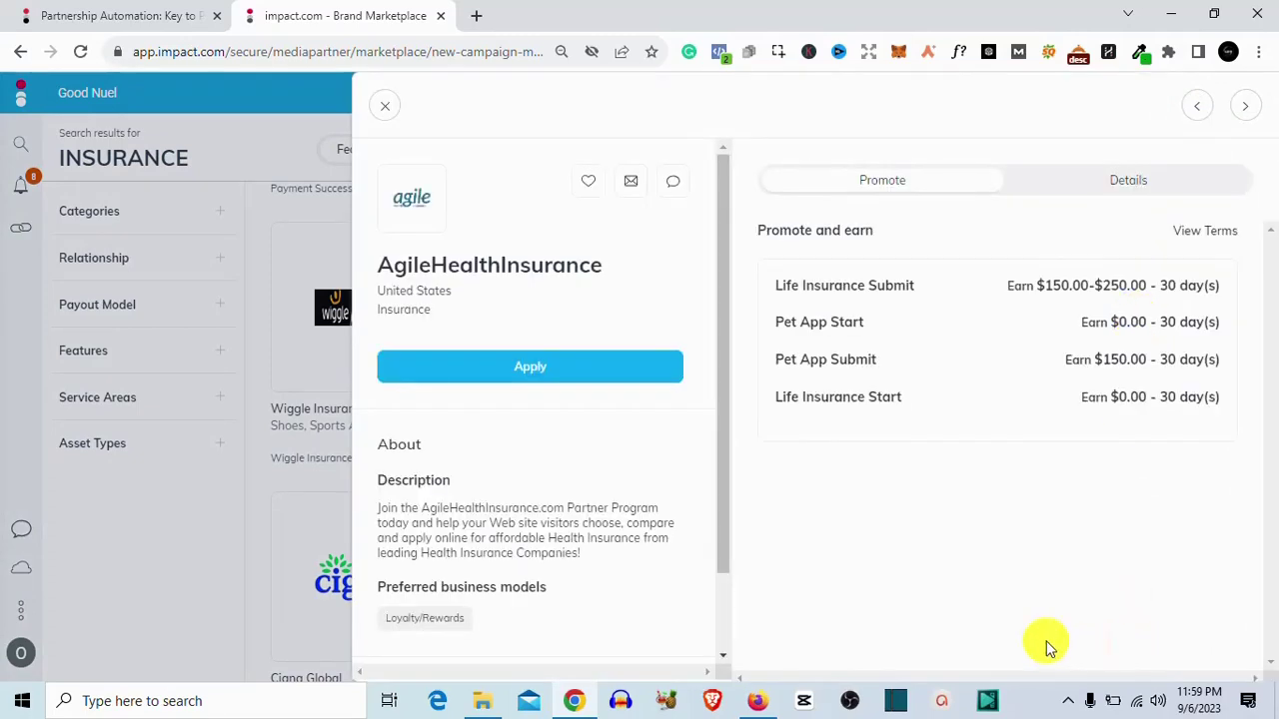
{"action": "mouse_move", "coordinate": [726, 517]}
{"action": "left_mouse_down"}
{"action": "mouse_move", "coordinate": [717, 593]}
{"action": "mouse_move", "coordinate": [714, 506]}
{"action": "left_mouse_up"}
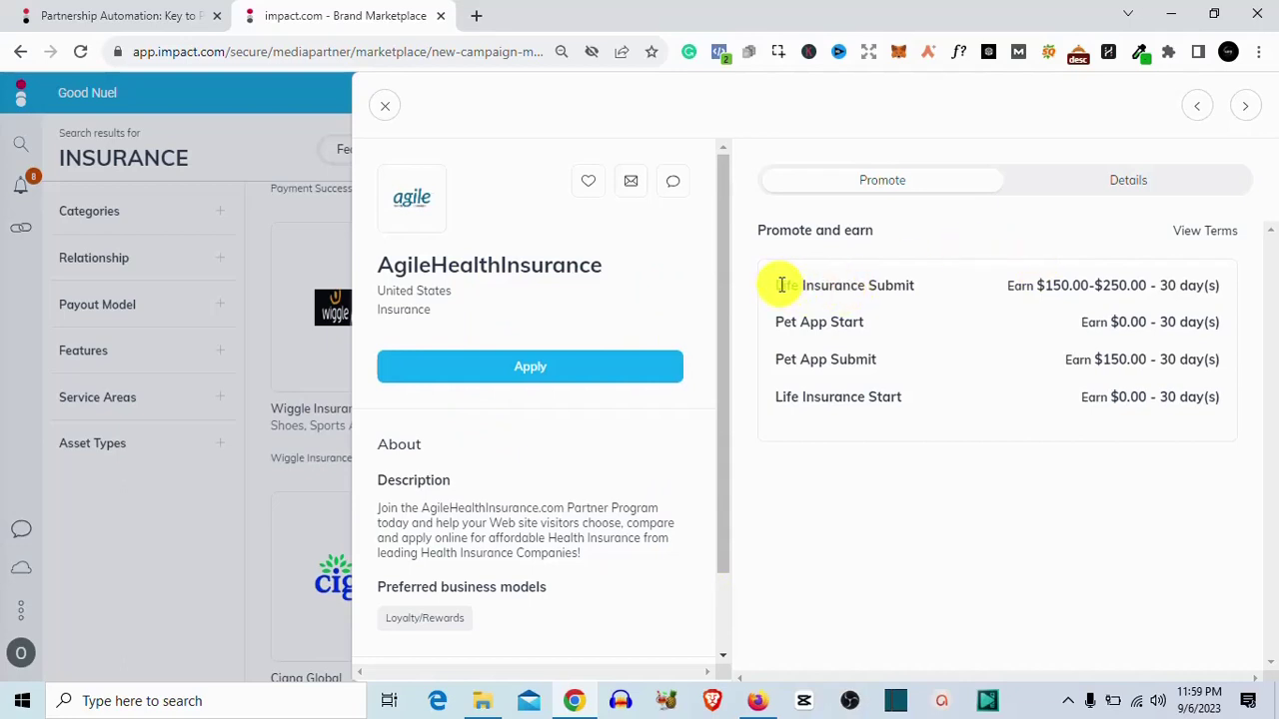
{"action": "left_click_drag", "start_coordinate": [780, 285], "coordinate": [1005, 285]}
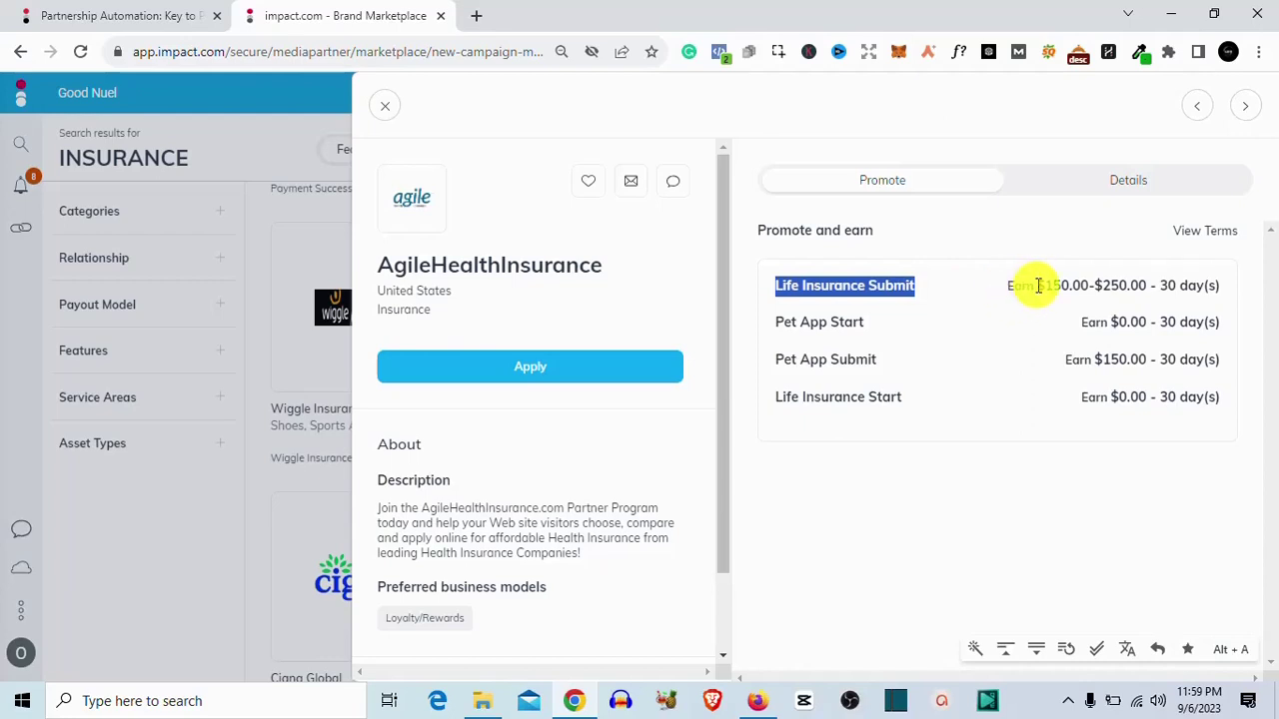
{"action": "left_click_drag", "start_coordinate": [1039, 285], "coordinate": [1206, 288]}
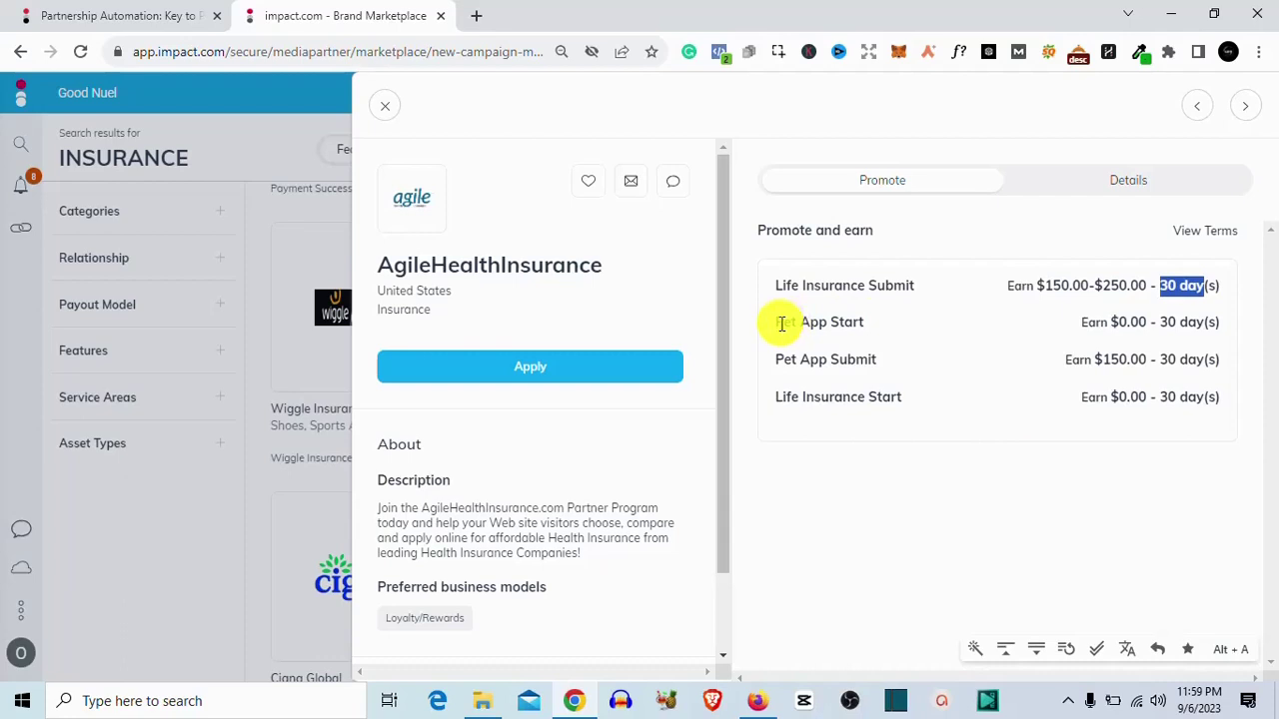
Highlight the Pet App Start, Pet App Submit and Life Insurance Start payout rows.
{"action": "left_click_drag", "start_coordinate": [778, 323], "coordinate": [866, 323]}
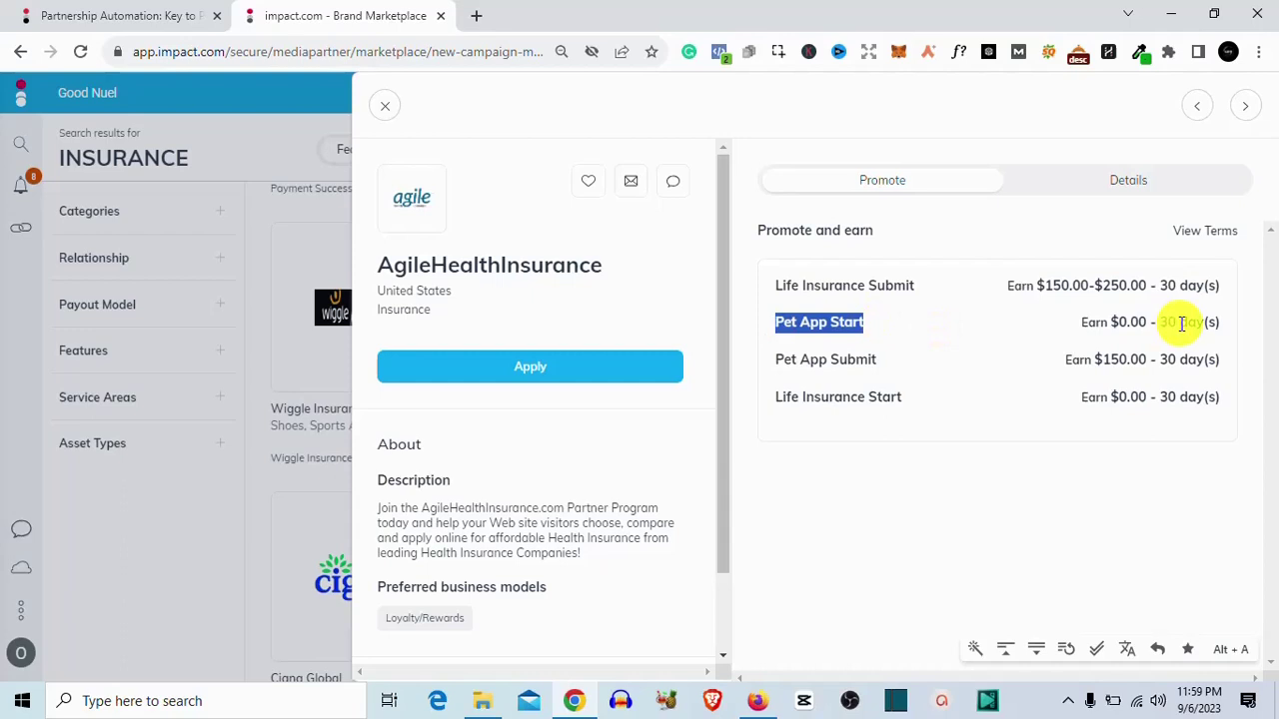
{"action": "left_click_drag", "start_coordinate": [1082, 323], "coordinate": [1159, 322]}
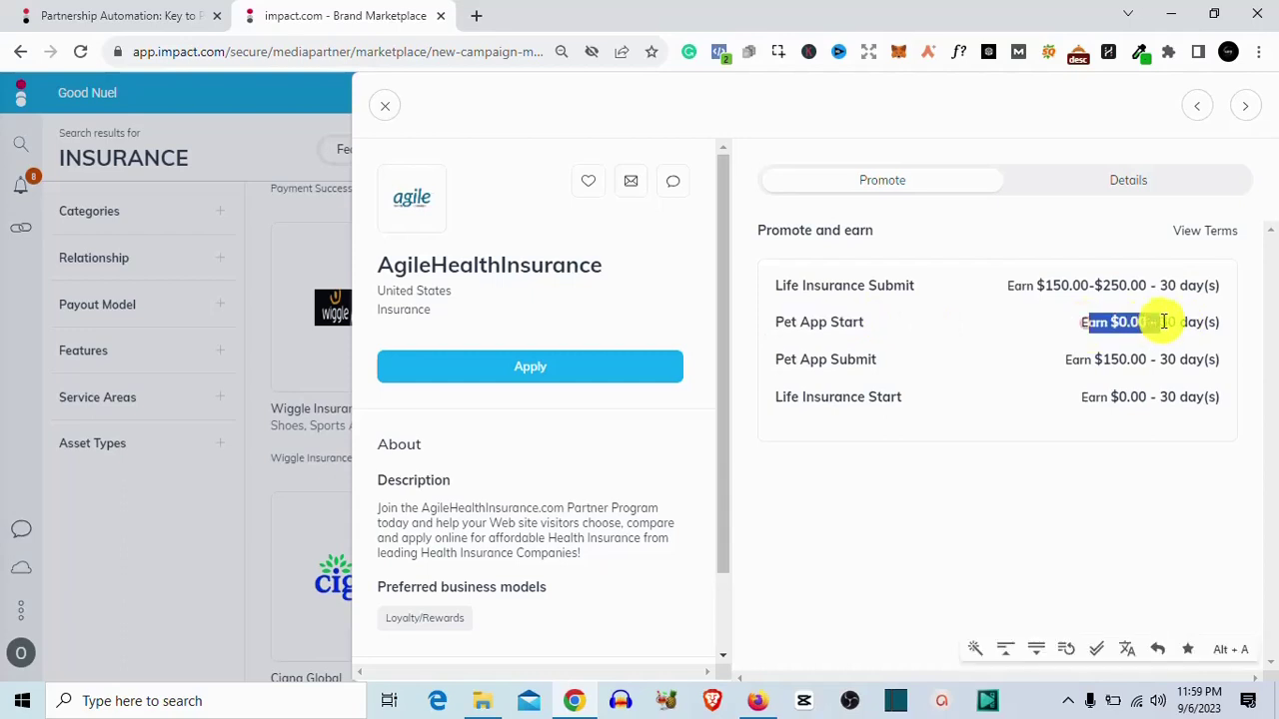
{"action": "left_click", "coordinate": [780, 362]}
{"action": "left_click_drag", "start_coordinate": [781, 362], "coordinate": [1187, 358]}
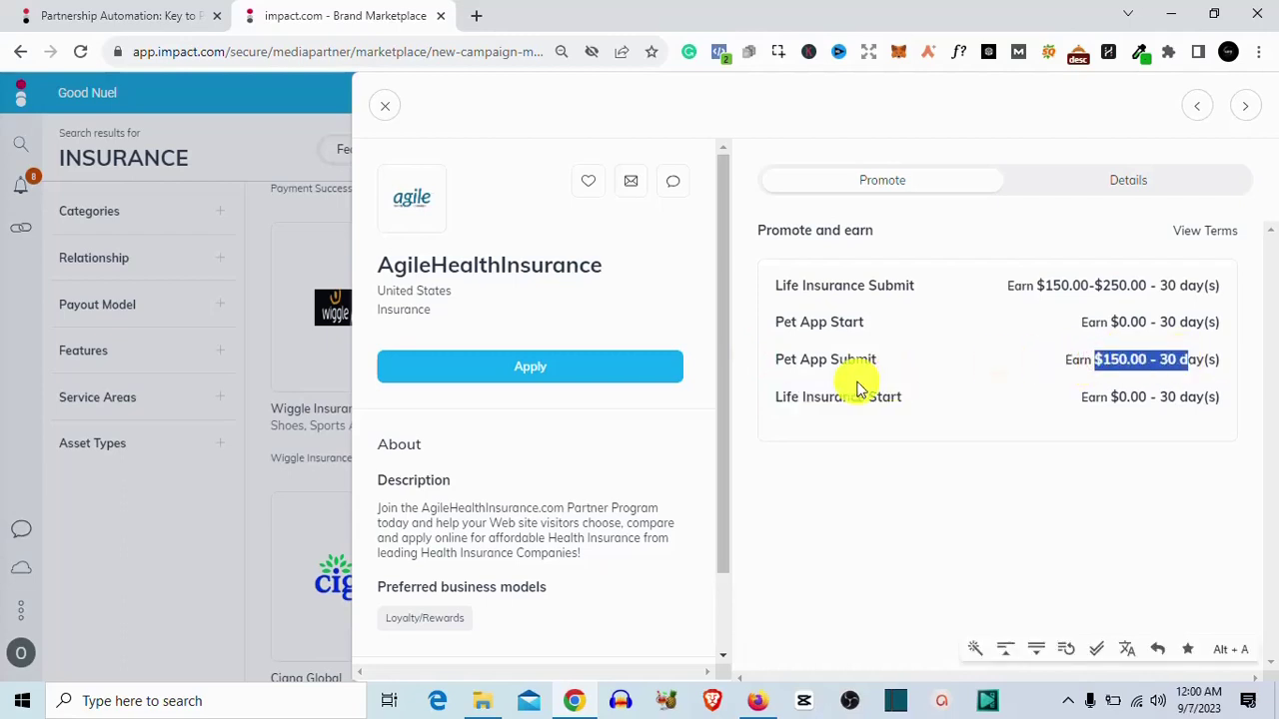
{"action": "left_click_drag", "start_coordinate": [776, 397], "coordinate": [936, 397]}
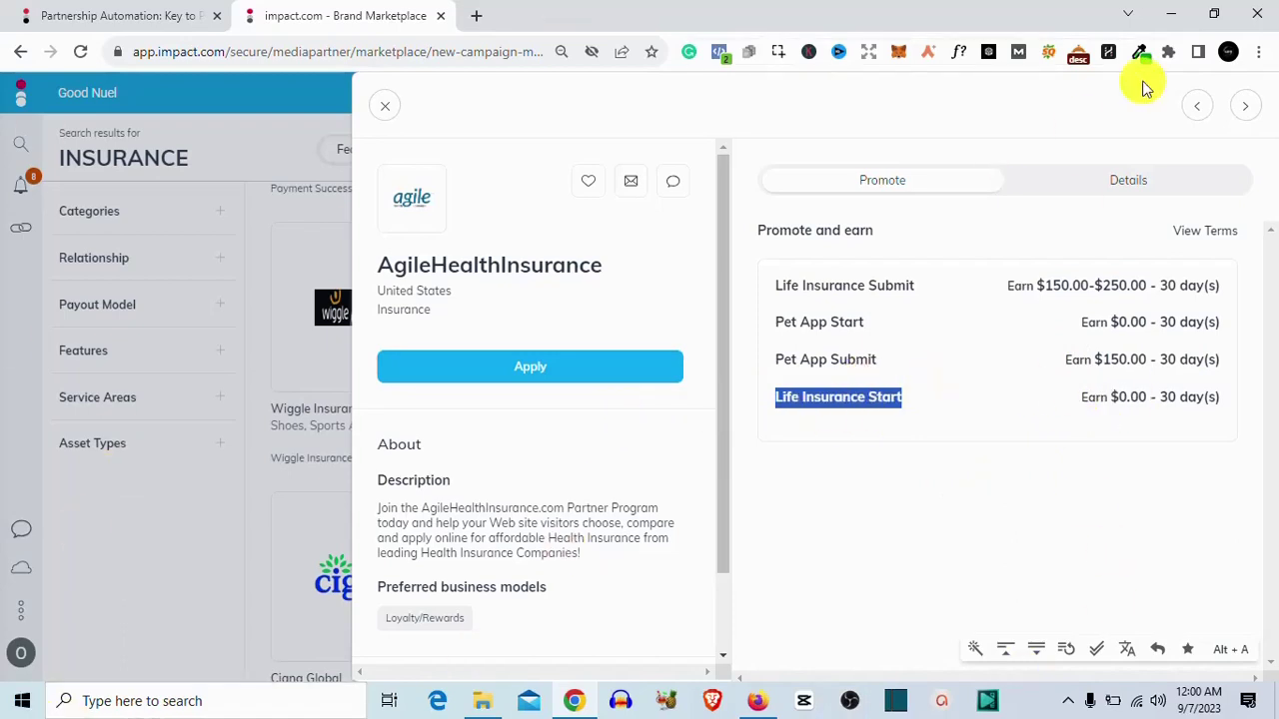
{"action": "left_click", "coordinate": [935, 405]}
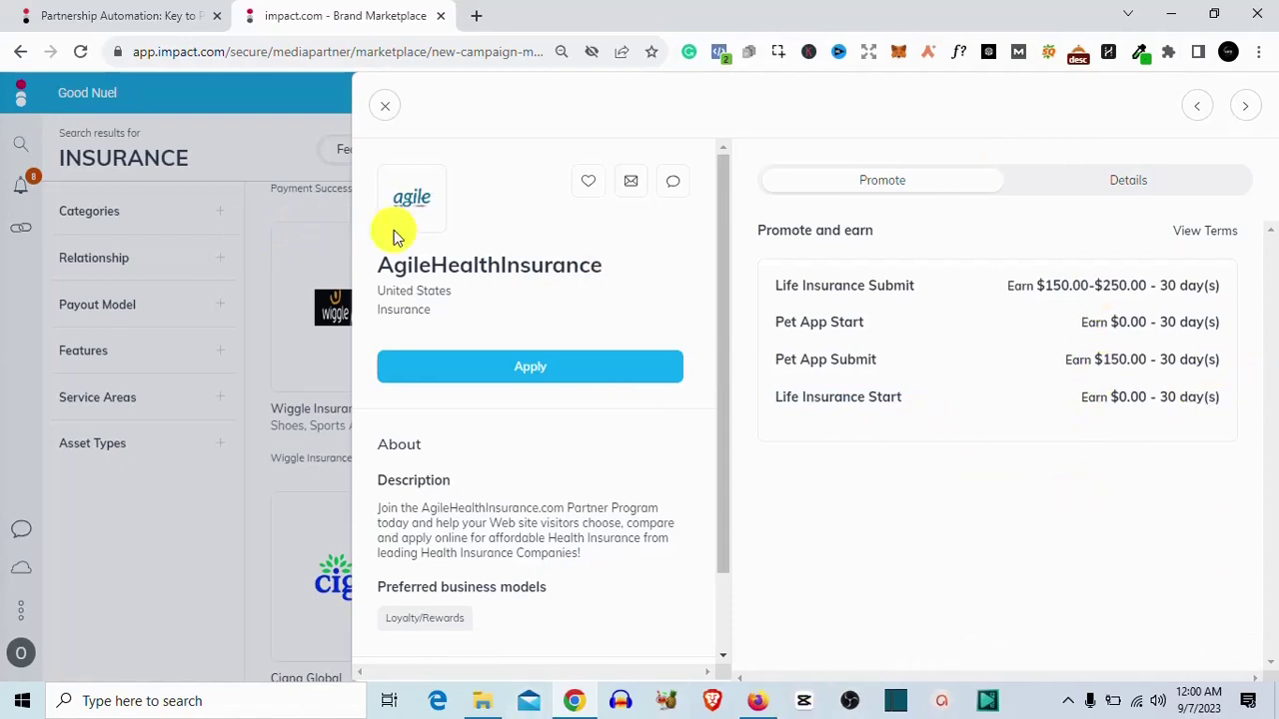
{"action": "scroll", "coordinate": [528, 406], "scroll_direction": "down", "scroll_amount": 1}
{"action": "scroll", "coordinate": [530, 412], "scroll_direction": "up", "scroll_amount": 1}
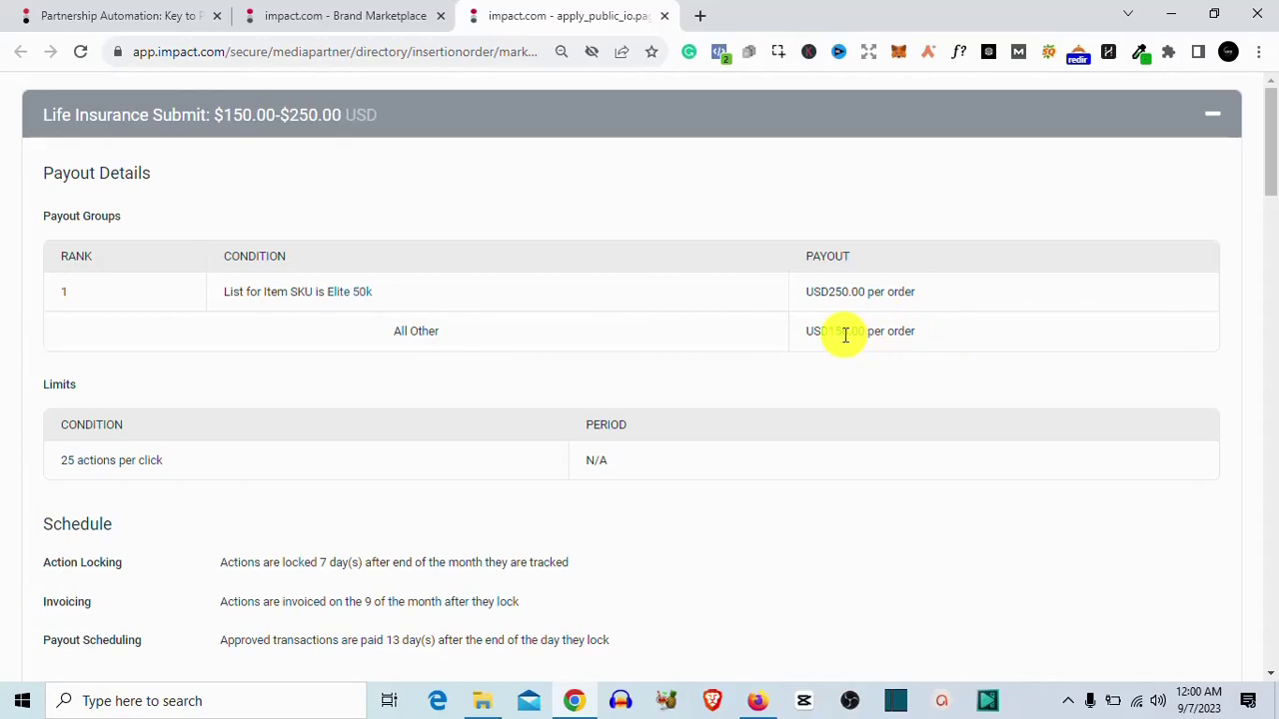
{"action": "scroll", "coordinate": [844, 335], "scroll_direction": "down", "scroll_amount": 2}
{"action": "scroll", "coordinate": [834, 345], "scroll_direction": "down", "scroll_amount": 3}
{"action": "scroll", "coordinate": [589, 556], "scroll_direction": "down", "scroll_amount": 2}
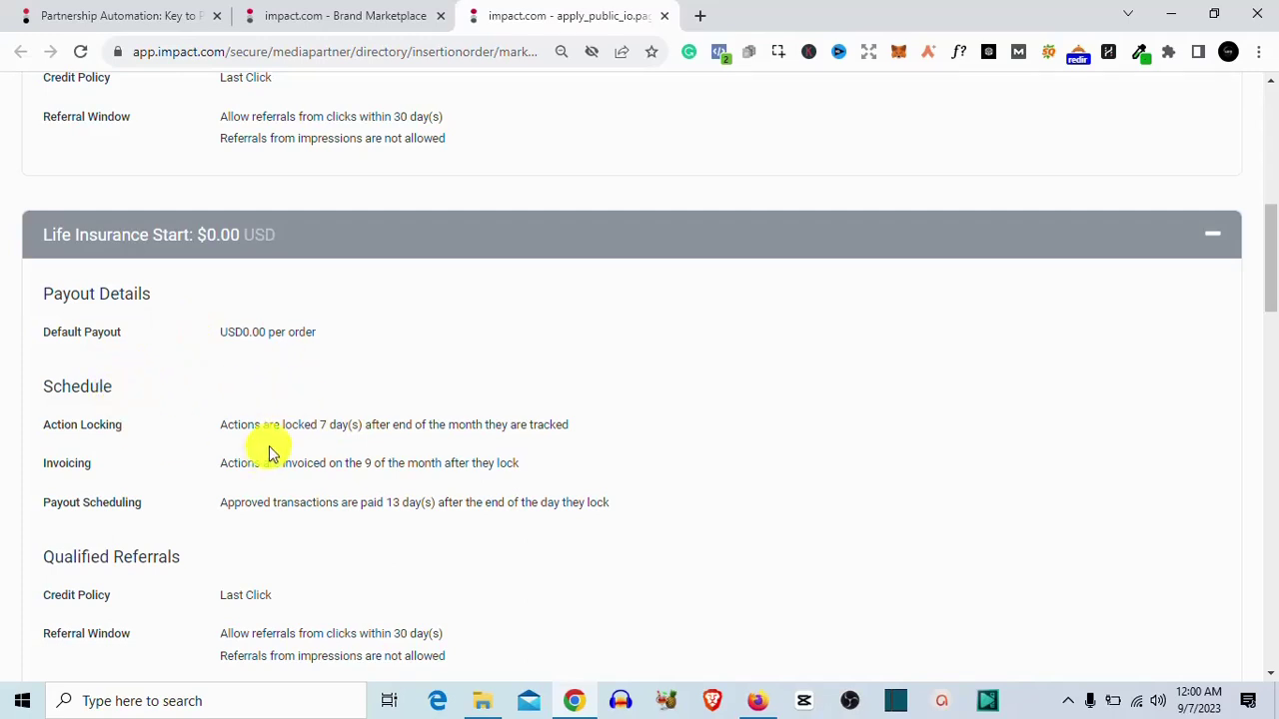
{"action": "scroll", "coordinate": [238, 363], "scroll_direction": "down", "scroll_amount": 1}
{"action": "scroll", "coordinate": [240, 365], "scroll_direction": "up", "scroll_amount": 1}
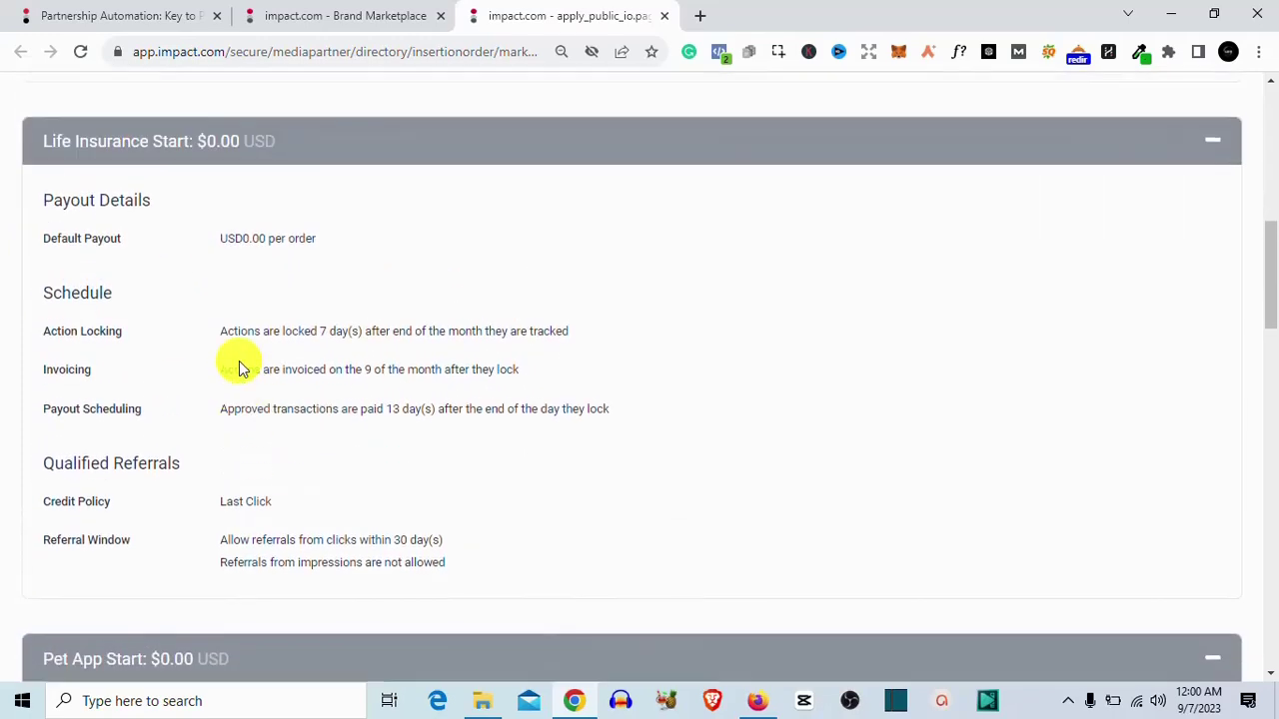
{"action": "scroll", "coordinate": [165, 337], "scroll_direction": "down", "scroll_amount": 2}
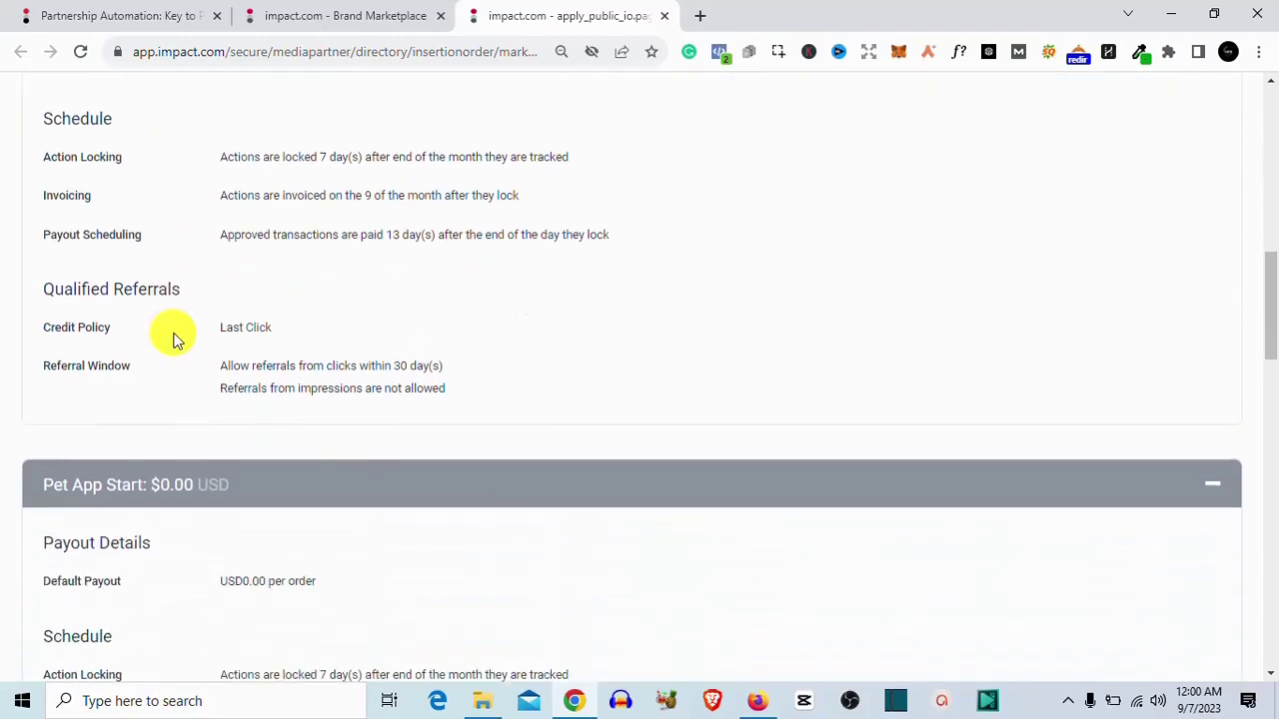
{"action": "scroll", "coordinate": [171, 340], "scroll_direction": "down", "scroll_amount": 2}
{"action": "scroll", "coordinate": [167, 367], "scroll_direction": "down", "scroll_amount": 2}
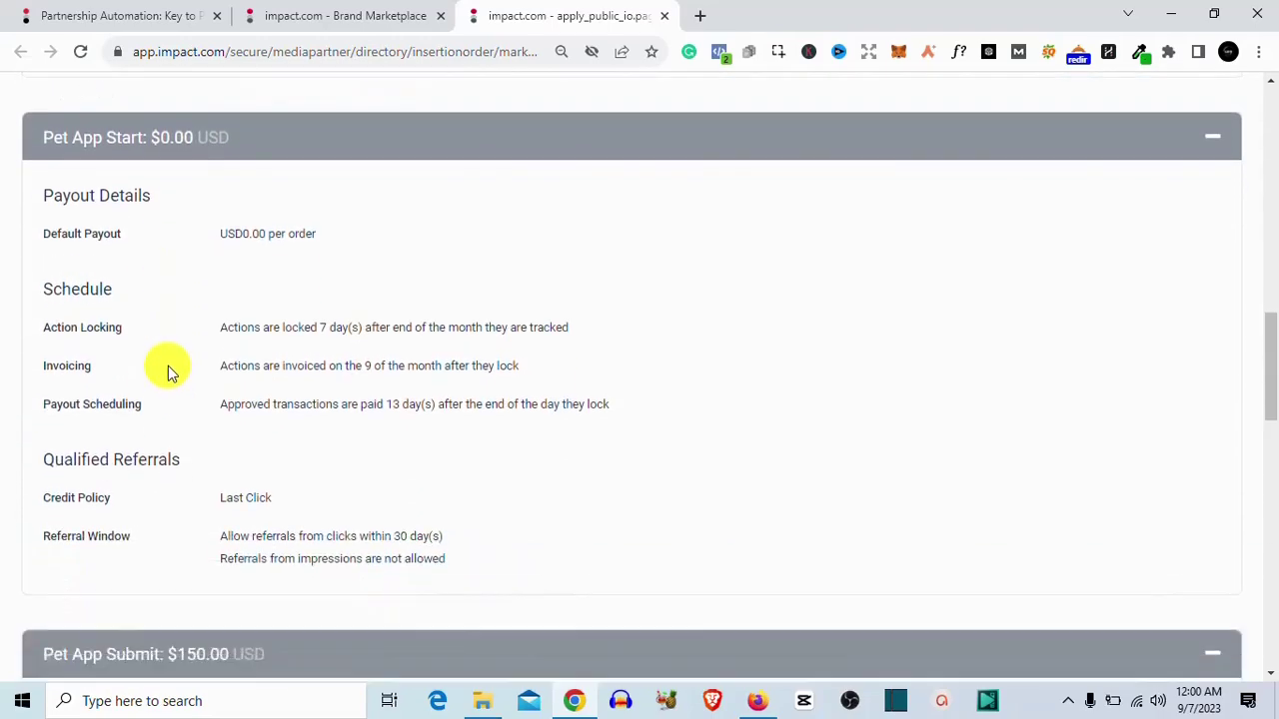
{"action": "scroll", "coordinate": [167, 370], "scroll_direction": "down", "scroll_amount": 2}
{"action": "scroll", "coordinate": [170, 500], "scroll_direction": "down", "scroll_amount": 2}
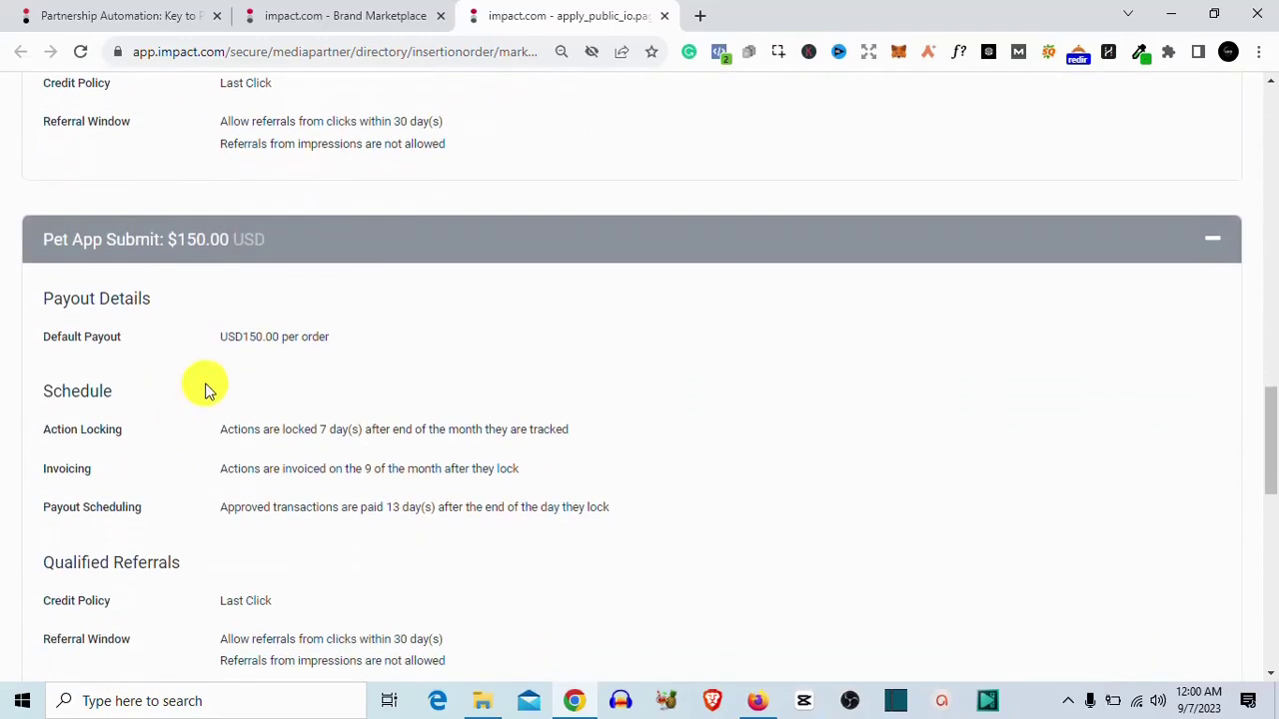
{"action": "scroll", "coordinate": [205, 385], "scroll_direction": "down", "scroll_amount": 4}
{"action": "scroll", "coordinate": [229, 382], "scroll_direction": "down", "scroll_amount": 3}
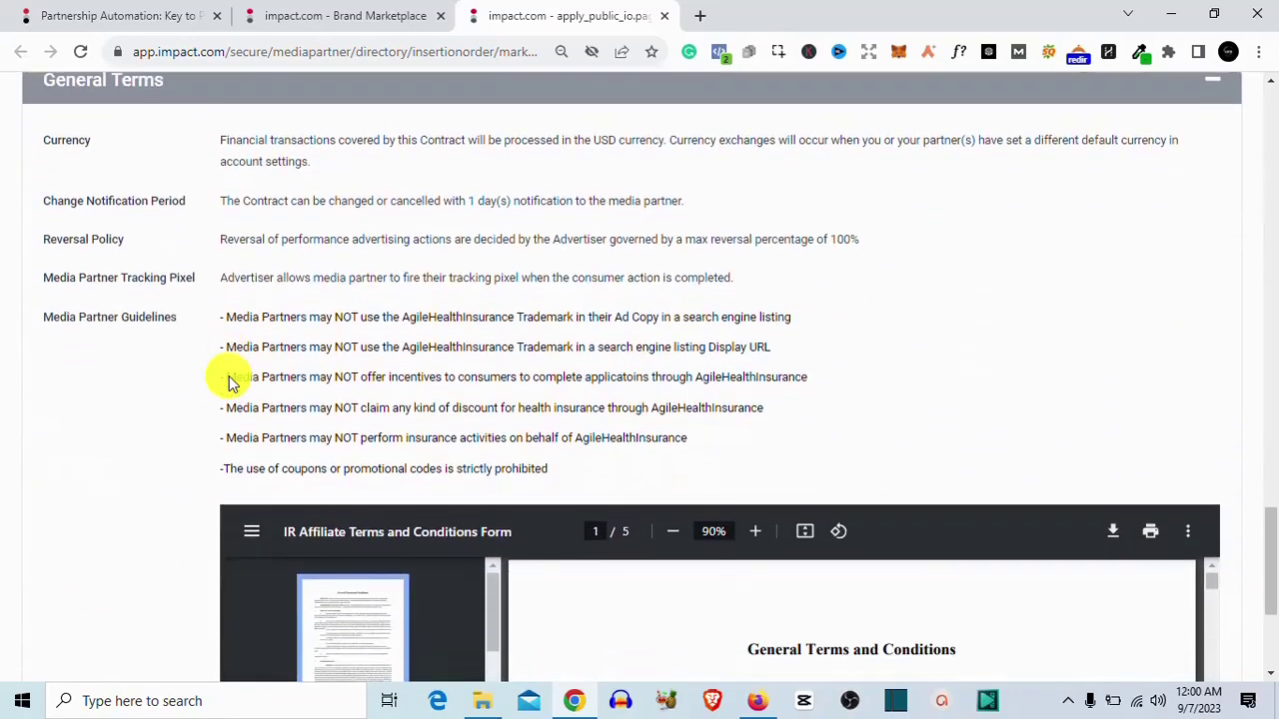
{"action": "scroll", "coordinate": [234, 374], "scroll_direction": "down", "scroll_amount": 1}
{"action": "scroll", "coordinate": [260, 420], "scroll_direction": "down", "scroll_amount": 2}
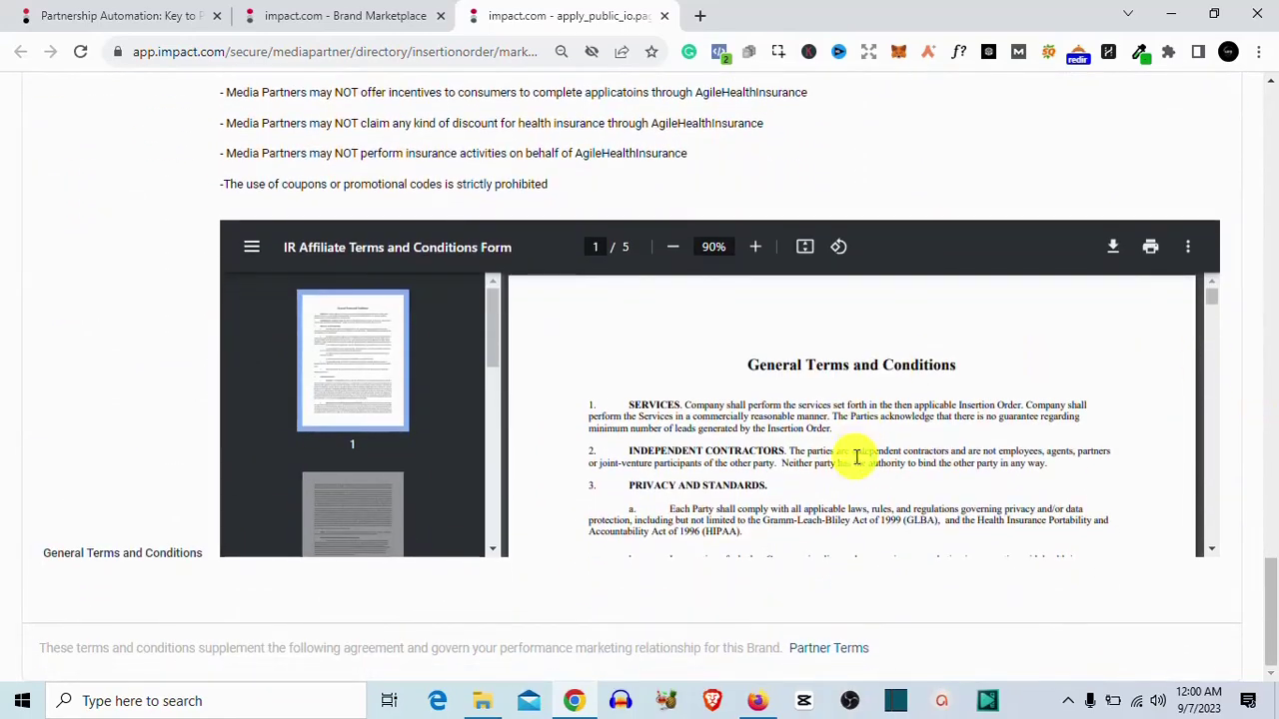
{"action": "scroll", "coordinate": [1107, 419], "scroll_direction": "up", "scroll_amount": 5}
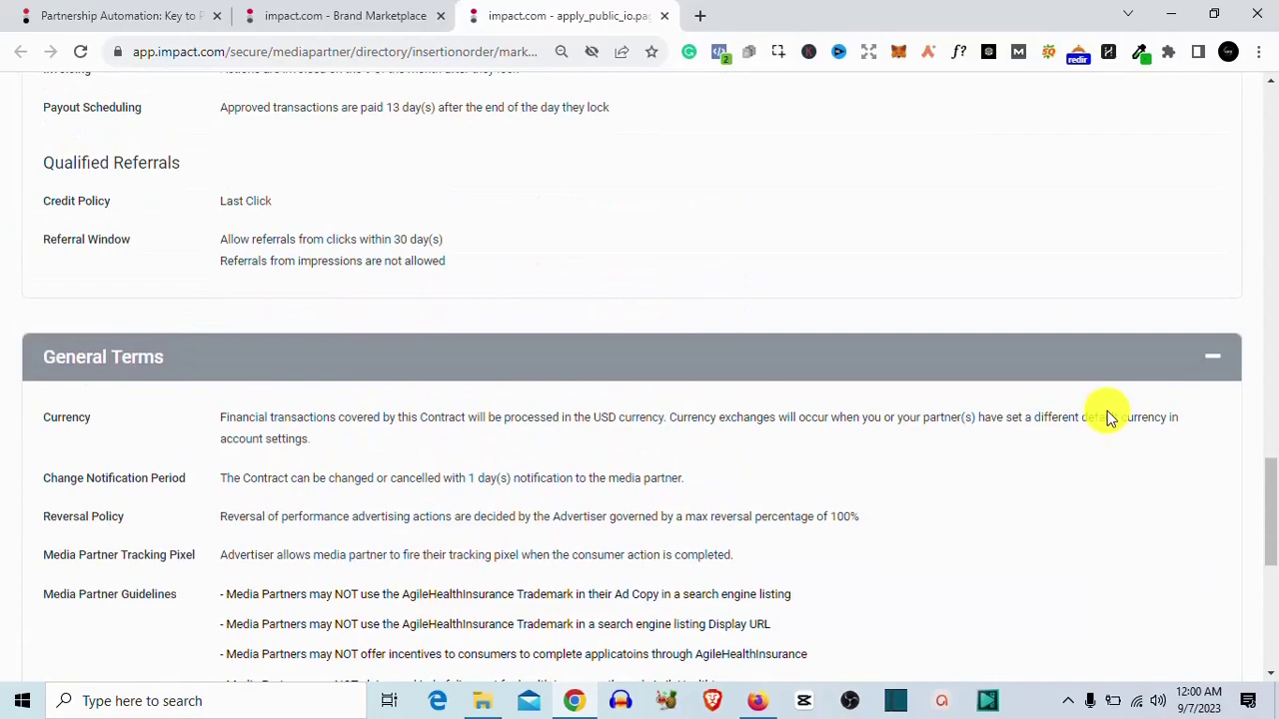
{"action": "scroll", "coordinate": [1107, 417], "scroll_direction": "down", "scroll_amount": 6}
{"action": "scroll", "coordinate": [965, 286], "scroll_direction": "up", "scroll_amount": 5}
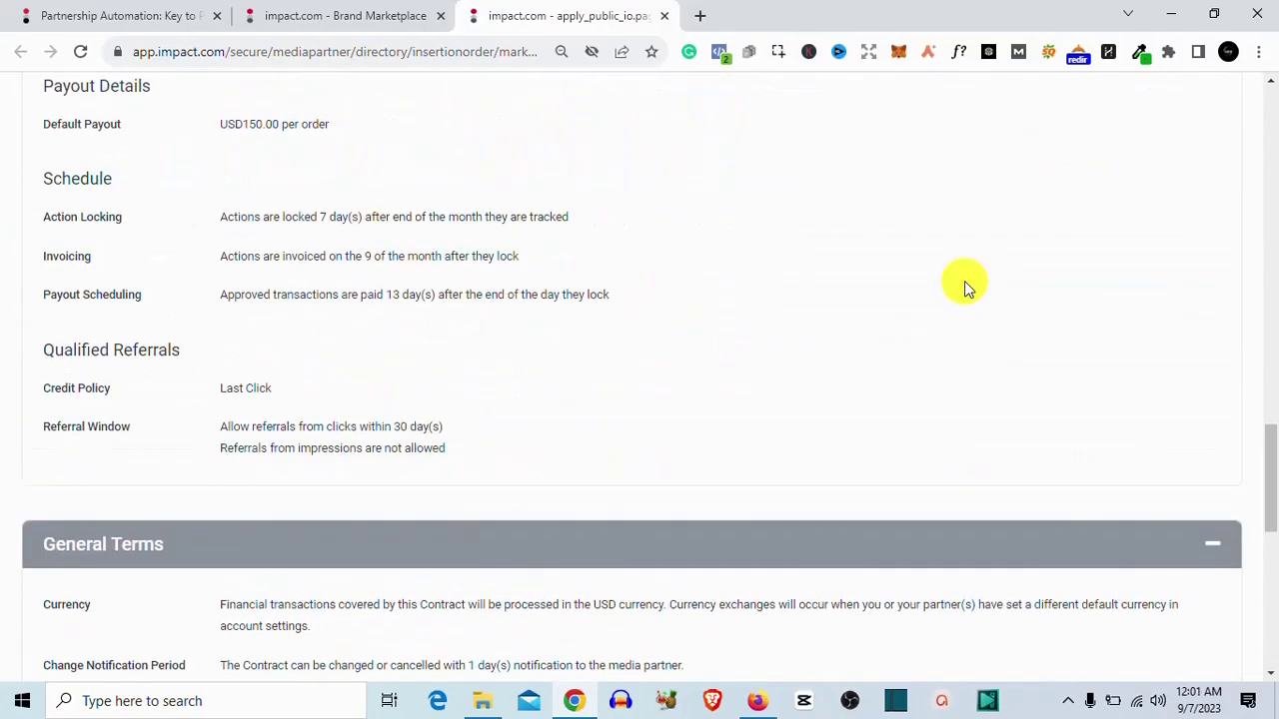
{"action": "scroll", "coordinate": [966, 286], "scroll_direction": "up", "scroll_amount": 5}
{"action": "scroll", "coordinate": [965, 287], "scroll_direction": "up", "scroll_amount": 5}
{"action": "scroll", "coordinate": [965, 285], "scroll_direction": "up", "scroll_amount": 5}
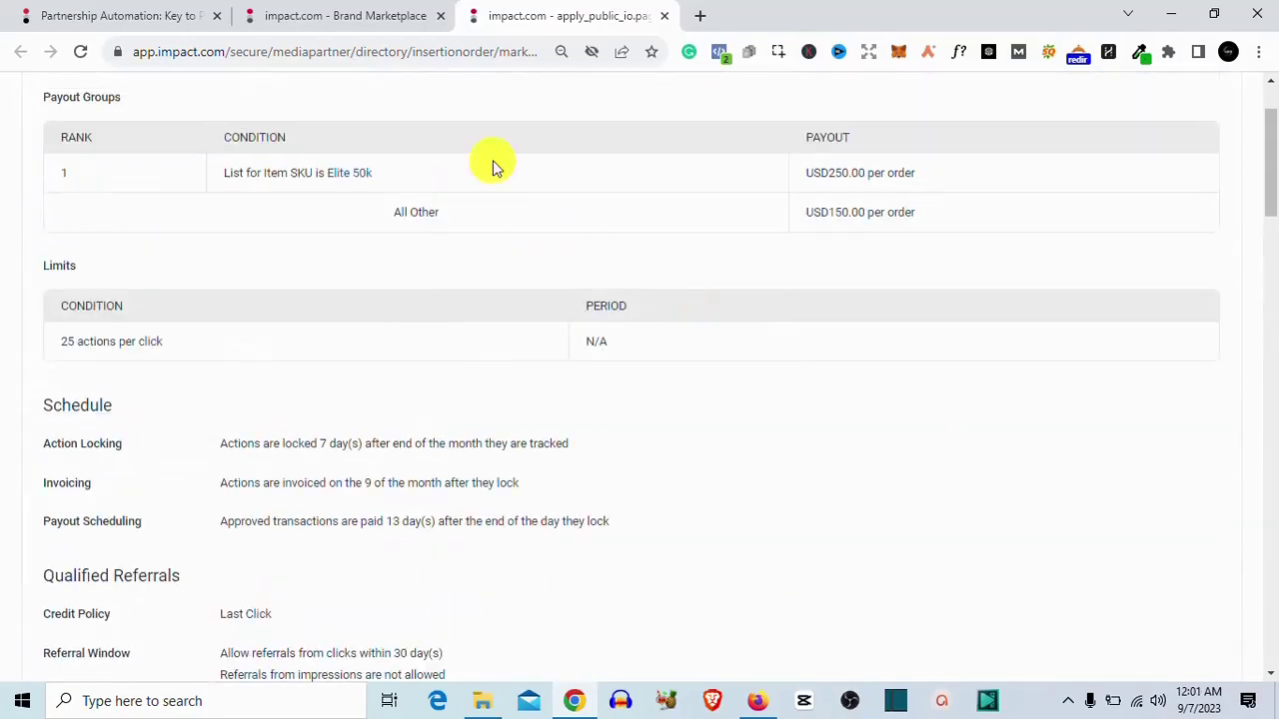
Back on the Brand Marketplace tab, start an AgileHealthInsurance application and focus its reason box.
{"action": "left_click", "coordinate": [320, 16]}
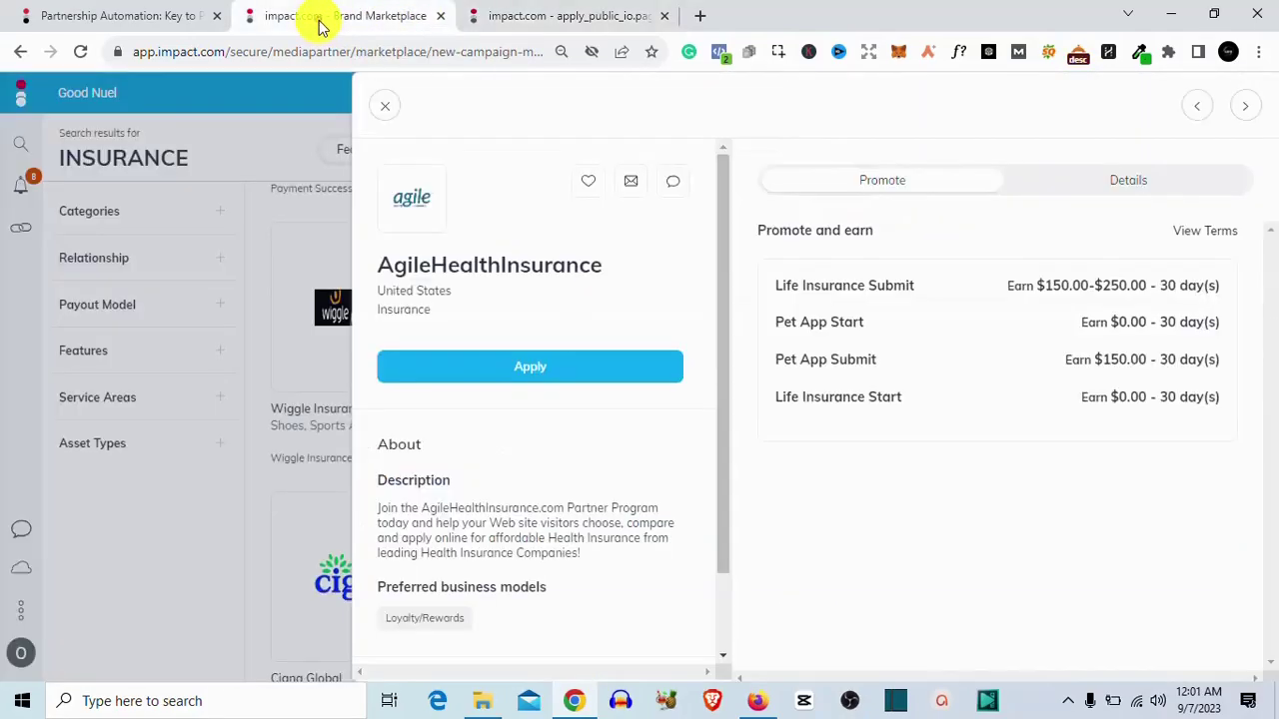
{"action": "left_click", "coordinate": [533, 377]}
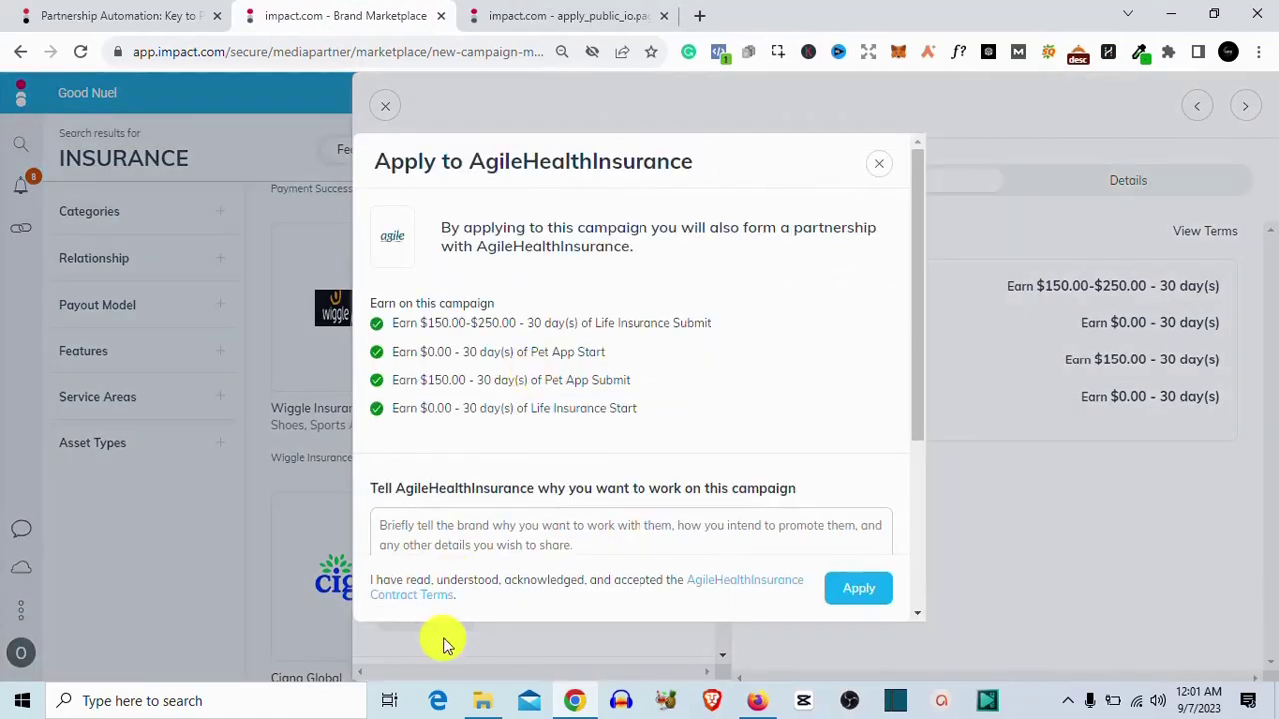
{"action": "scroll", "coordinate": [495, 377], "scroll_direction": "down", "scroll_amount": 2}
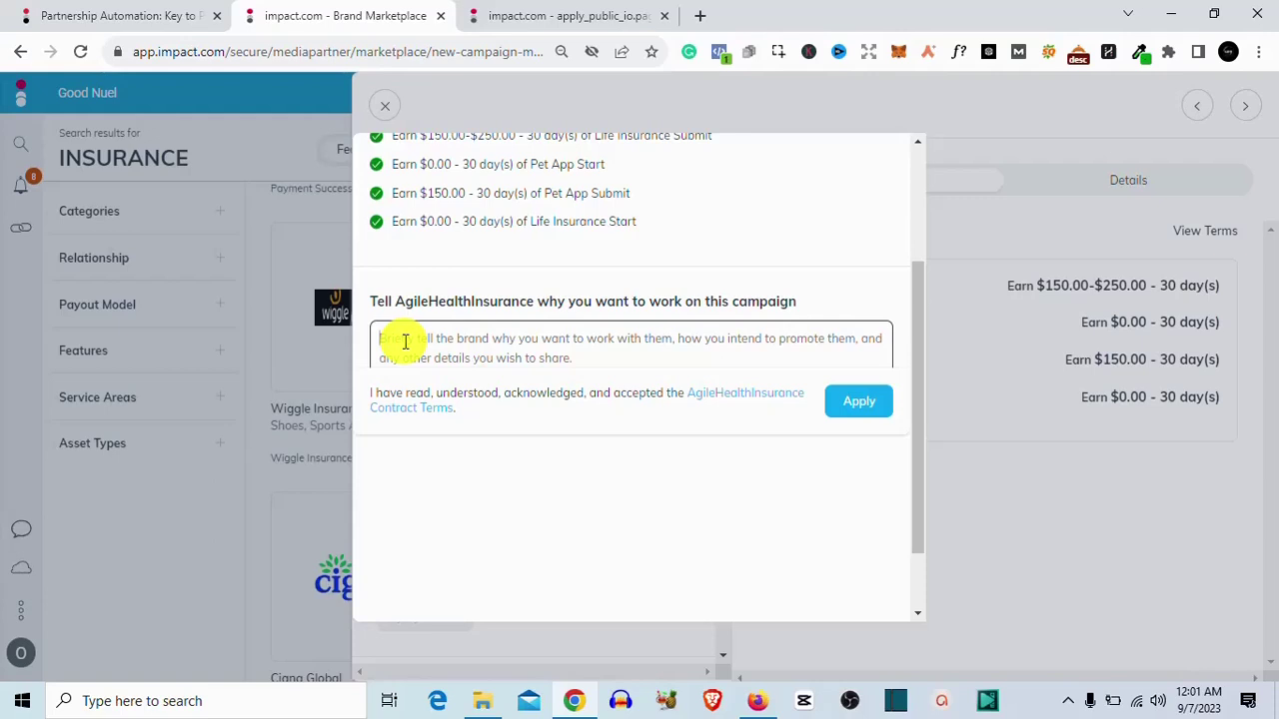
{"action": "left_click", "coordinate": [406, 341]}
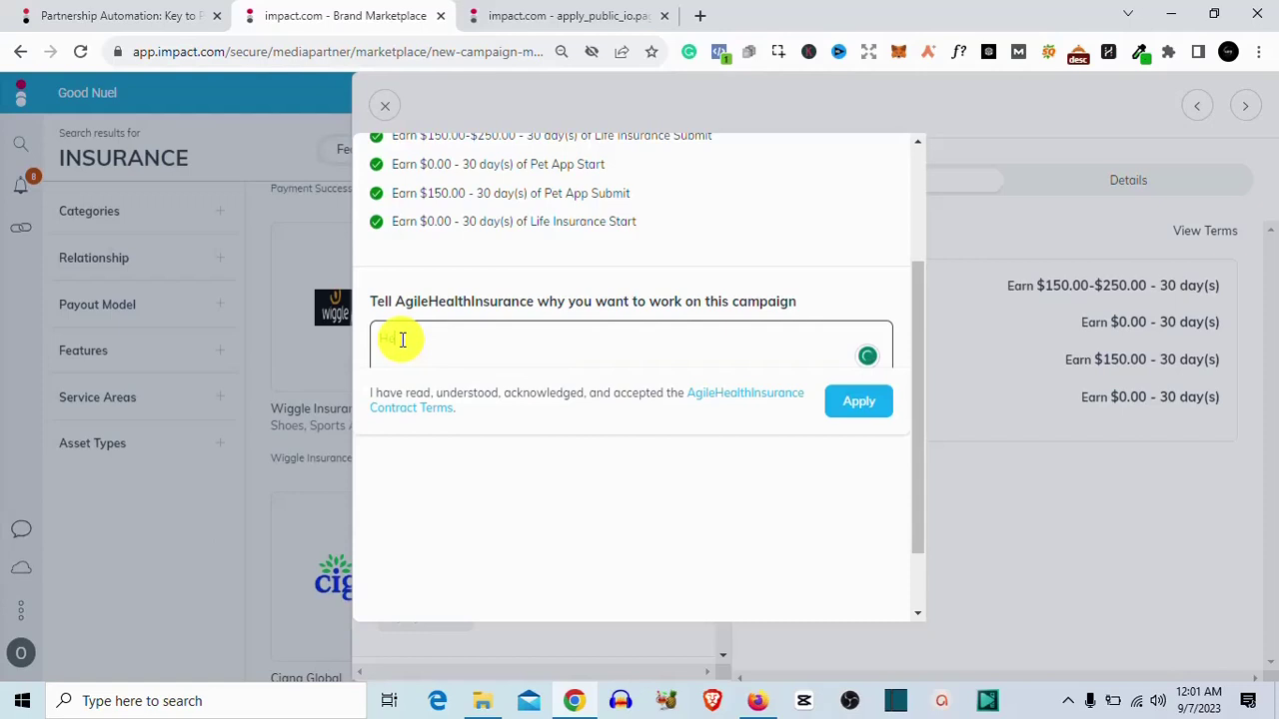
Write the reason 'Hello i run an insurance blog, i want to seek collaboration for this project.'.
{"action": "type", "text": "run a"}
{"action": "type", "text": "n"}
{"action": "type", "text": "nusr"}
{"action": "type", "text": "ance"}
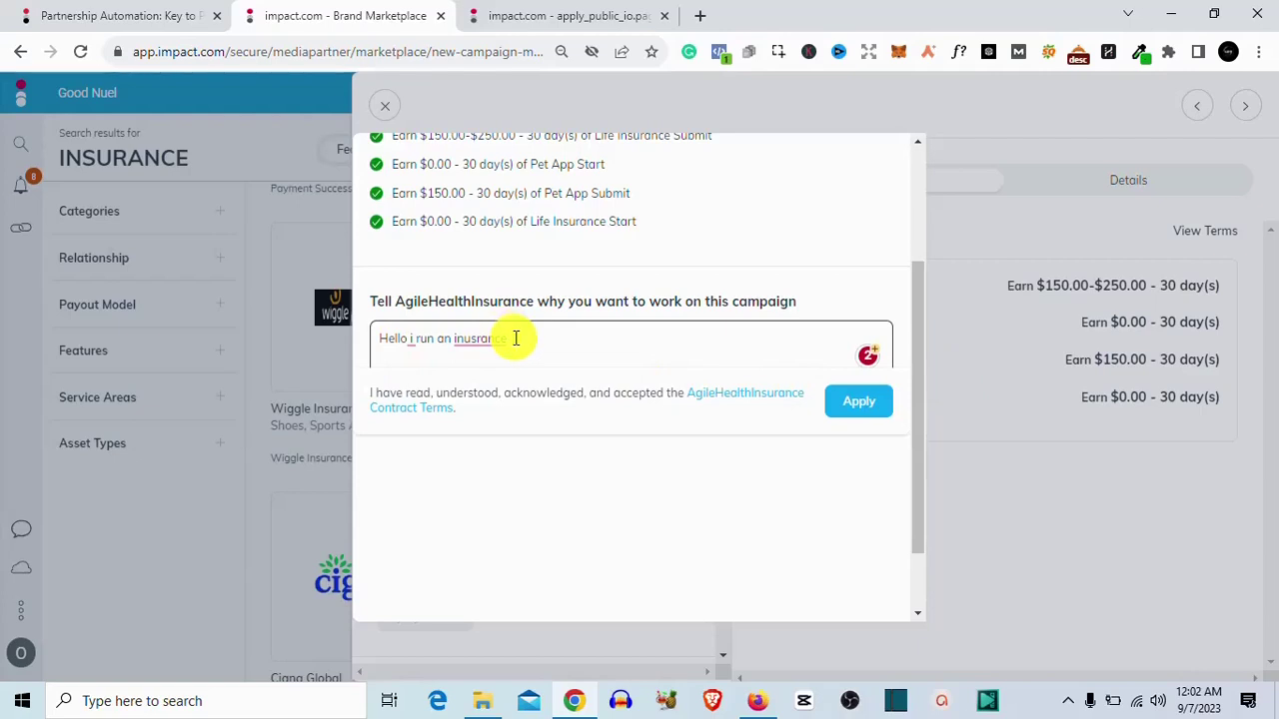
{"action": "key", "text": "BackSpace"}
{"action": "key", "text": "BackSpace"}
{"action": "key", "text": "BackSpace"}
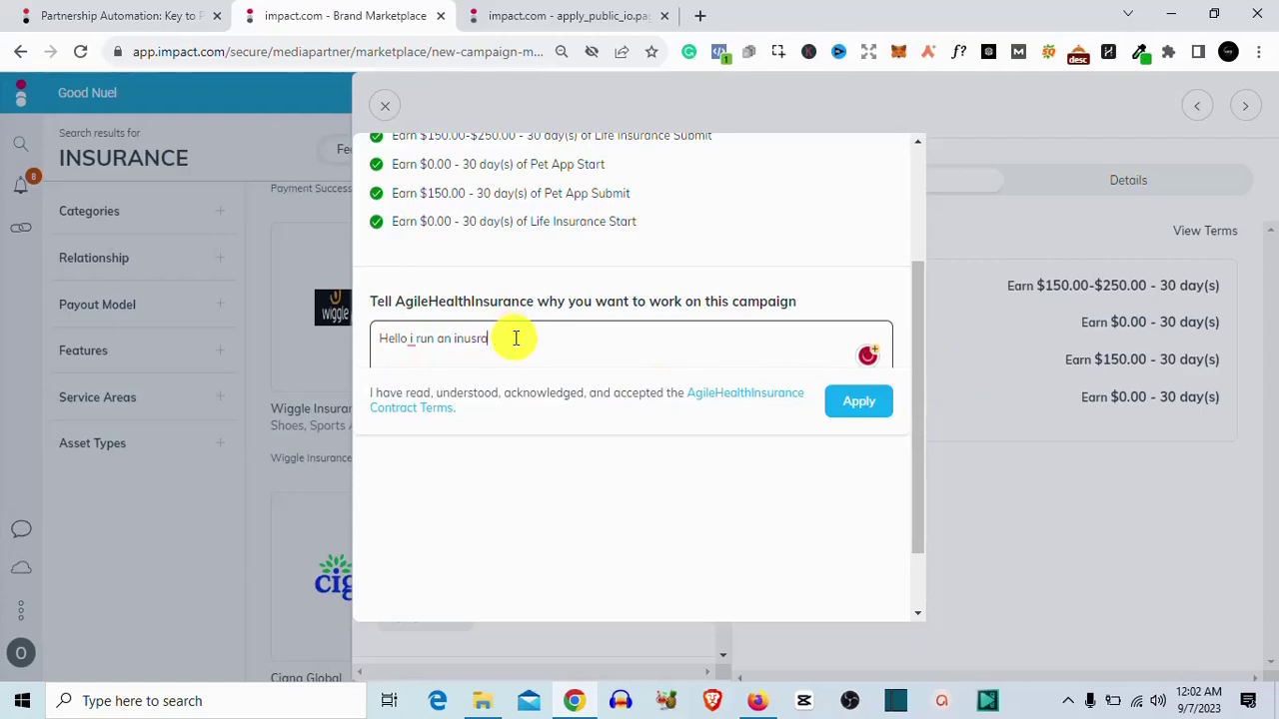
{"action": "key", "text": "BackSpace"}
{"action": "key", "text": "BackSpace"}
{"action": "key", "text": "BackSpace"}
{"action": "type", "text": "sura"}
{"action": "type", "text": "e blog,"}
{"action": "type", "text": " i want t"}
{"action": "type", "text": "o s"}
{"action": "type", "text": "eek col"}
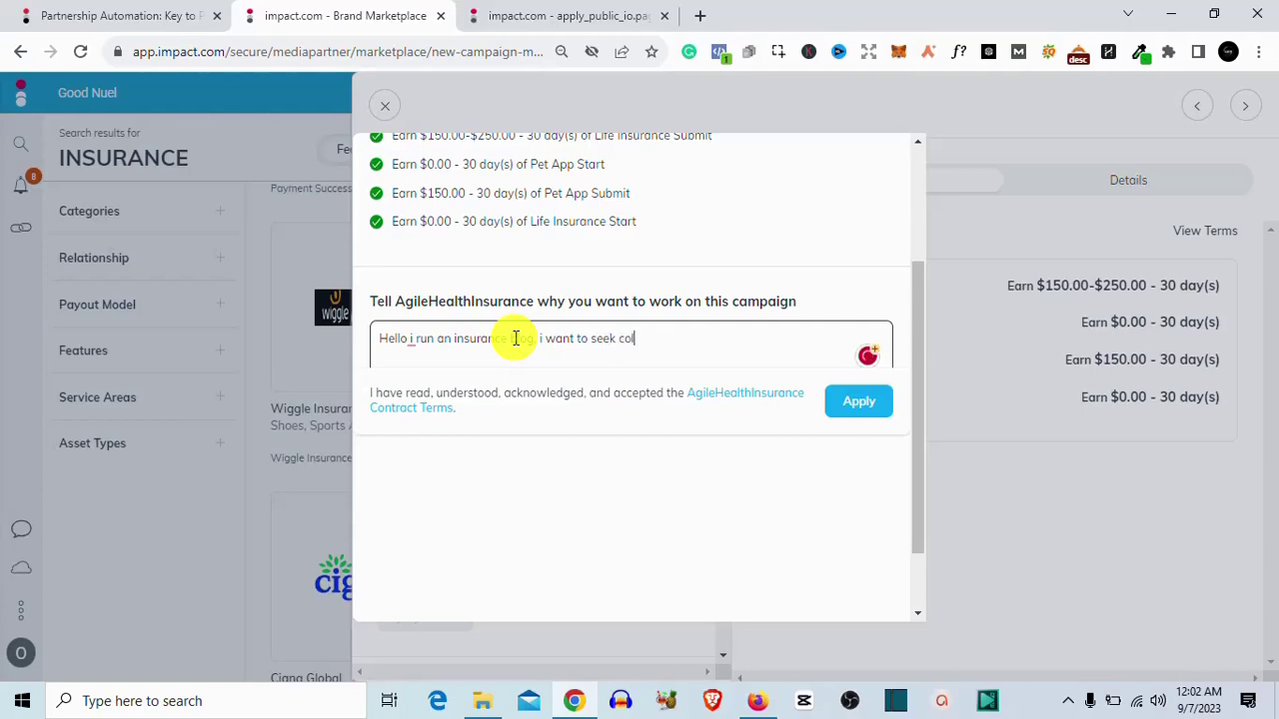
{"action": "type", "text": "labor"}
{"action": "type", "text": "tion"}
{"action": "type", "text": " for t"}
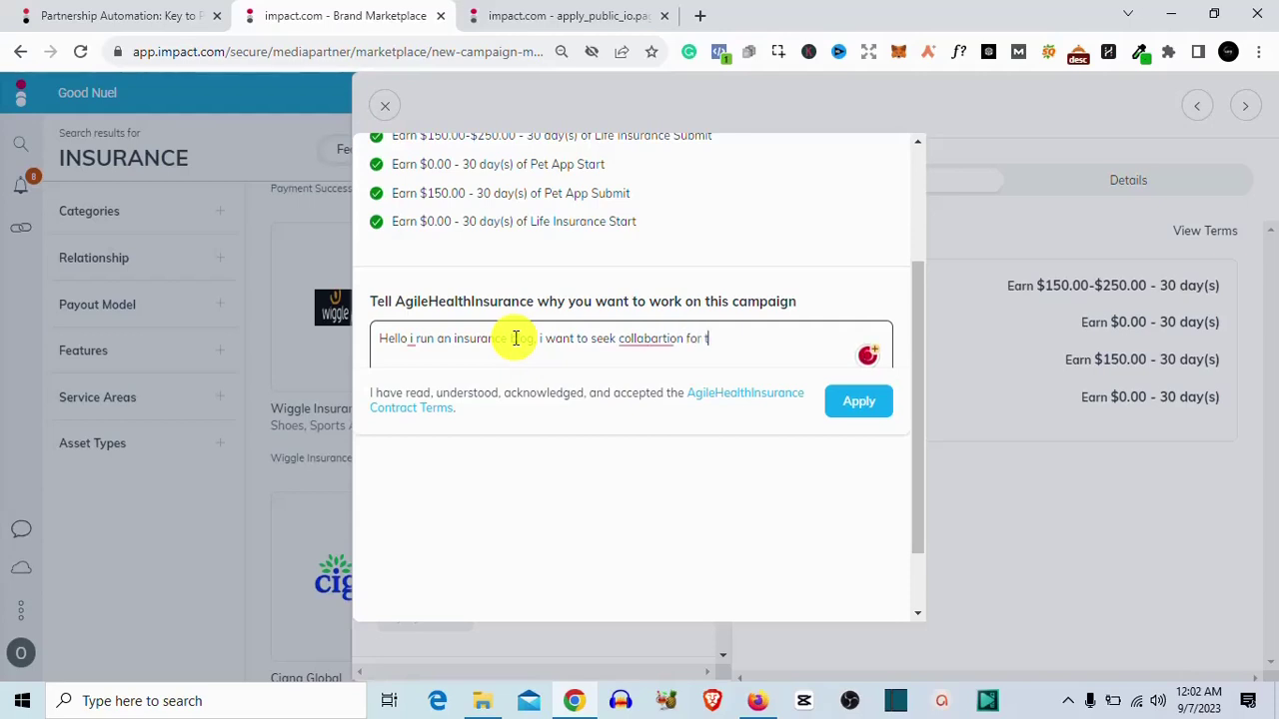
{"action": "type", "text": "his"}
{"action": "type", "text": " pro"}
{"action": "type", "text": "ject."}
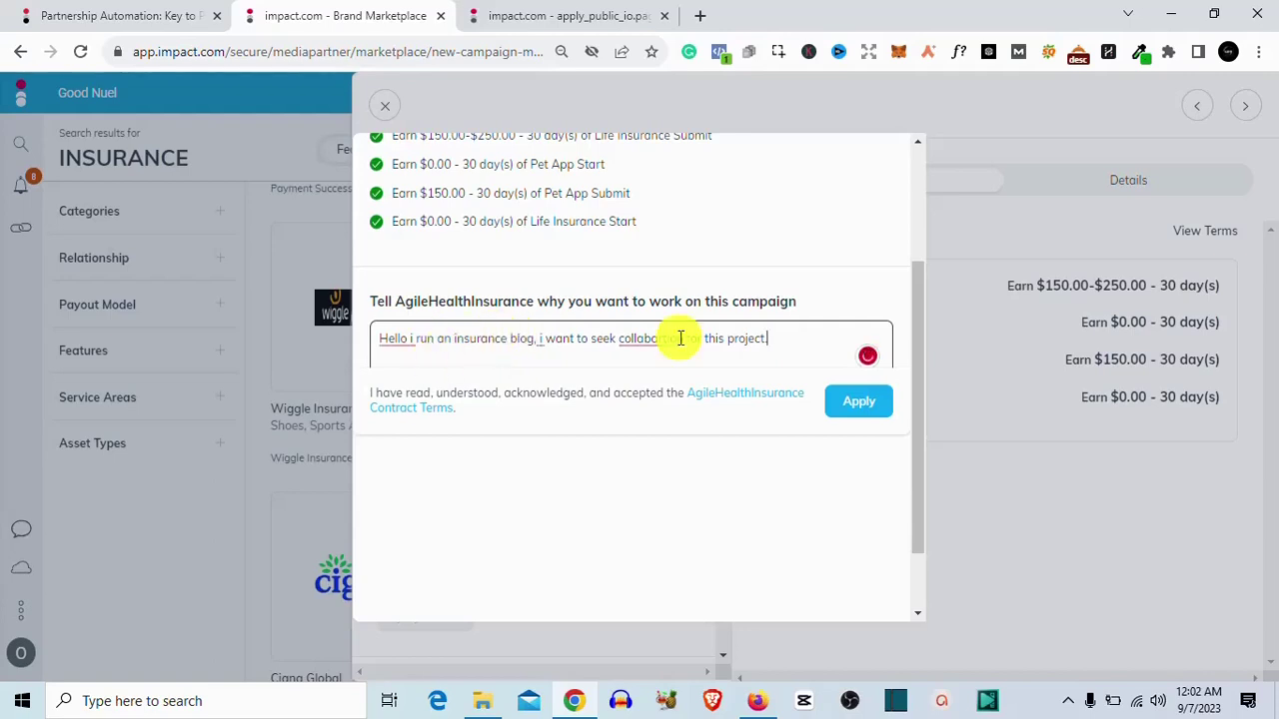
{"action": "left_click", "coordinate": [635, 337]}
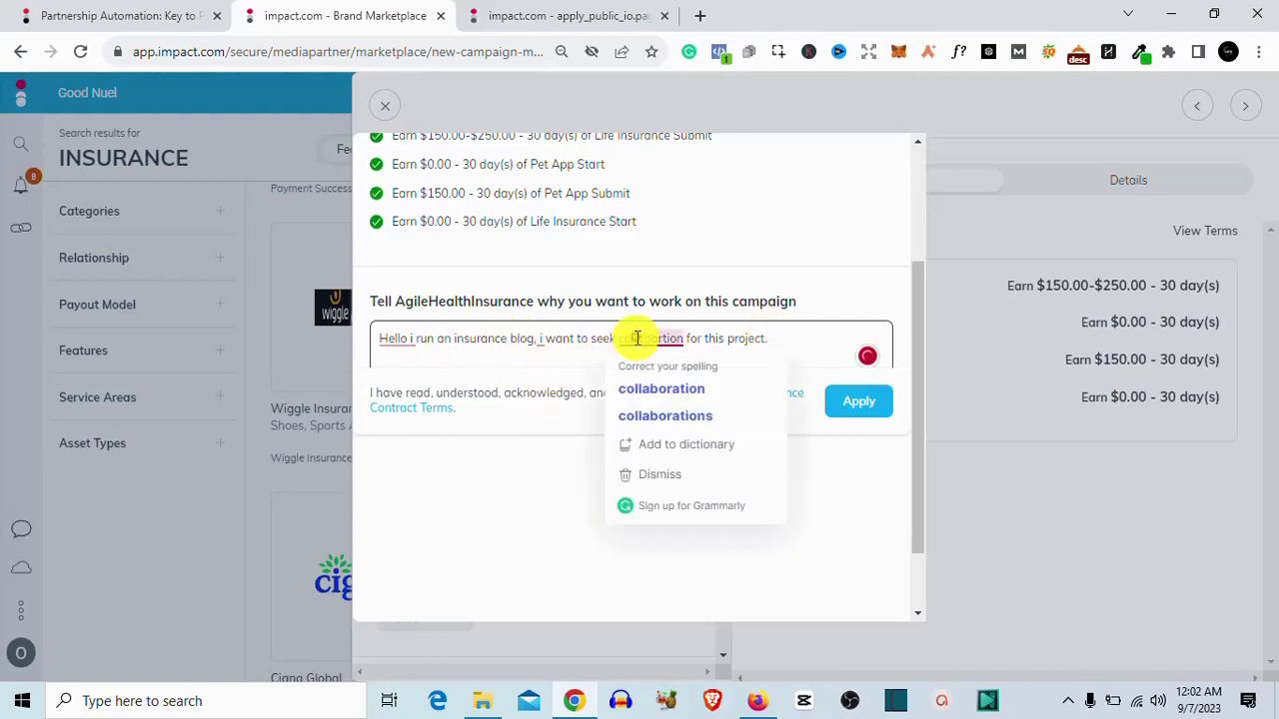
{"action": "left_click", "coordinate": [658, 387]}
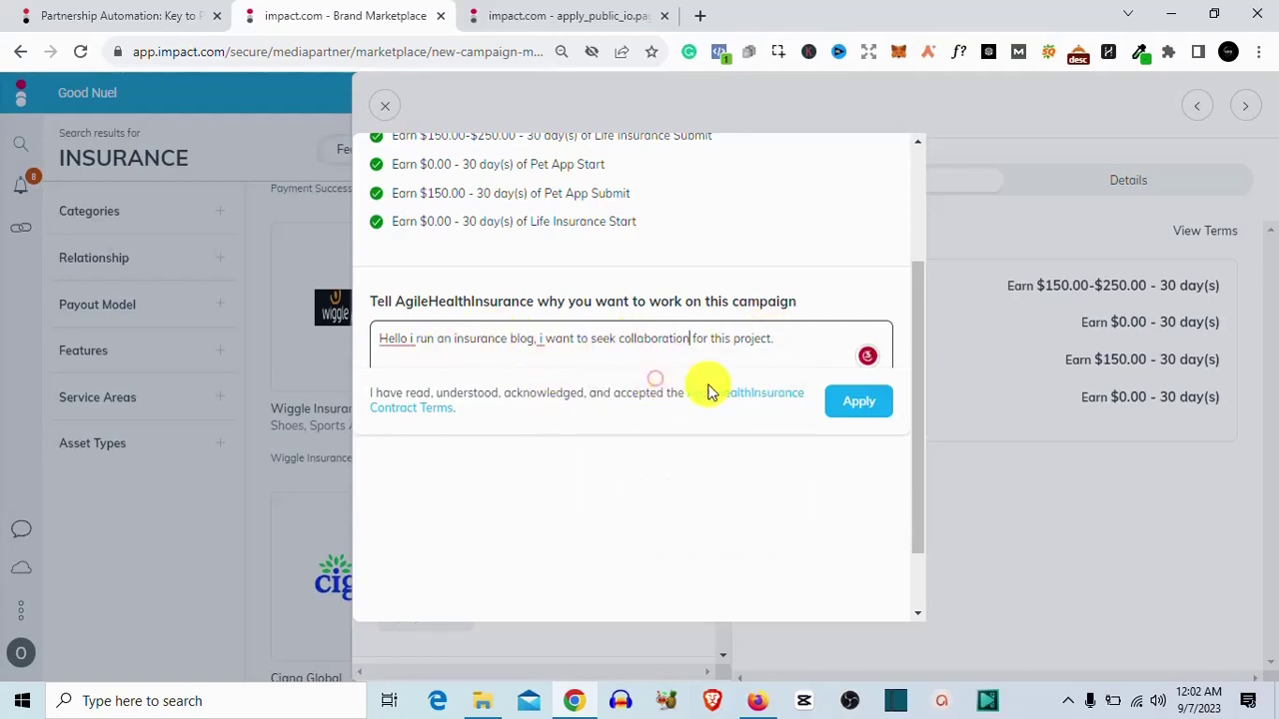
Submit the AgileHealthInsurance application, close its panel, then apply to Credit Sesame.
{"action": "left_click", "coordinate": [859, 402]}
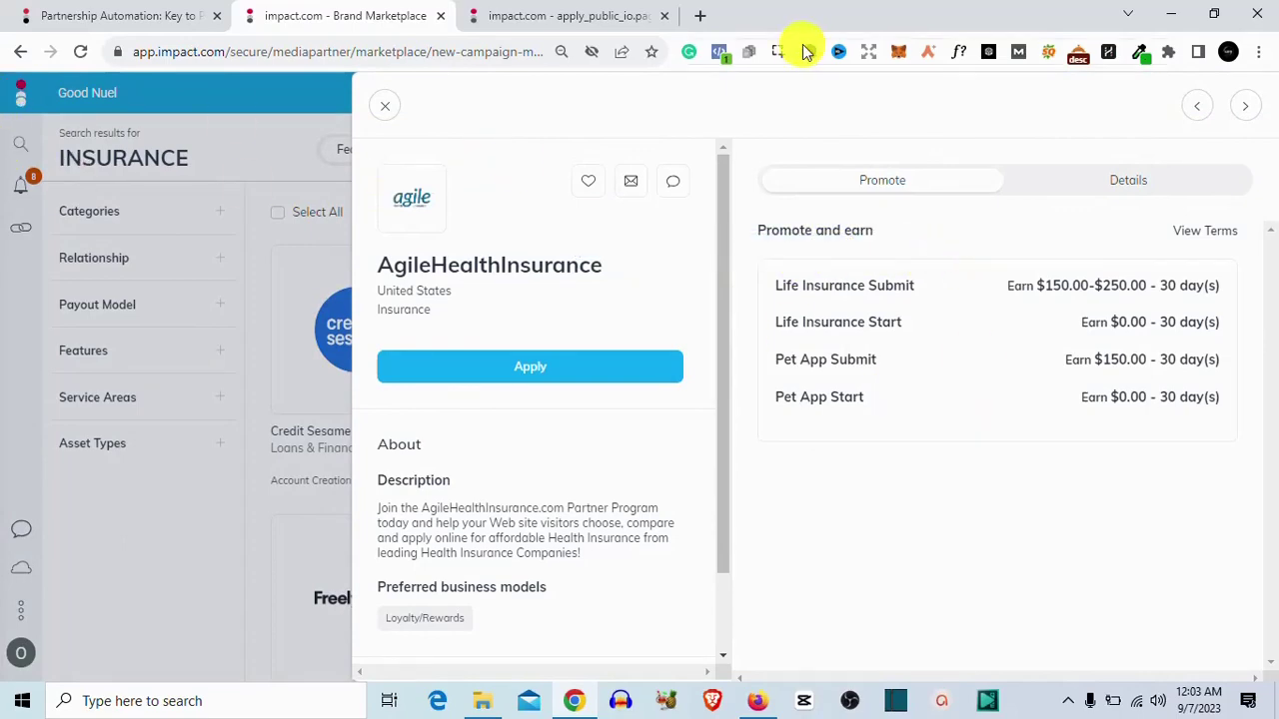
{"action": "left_click", "coordinate": [389, 106]}
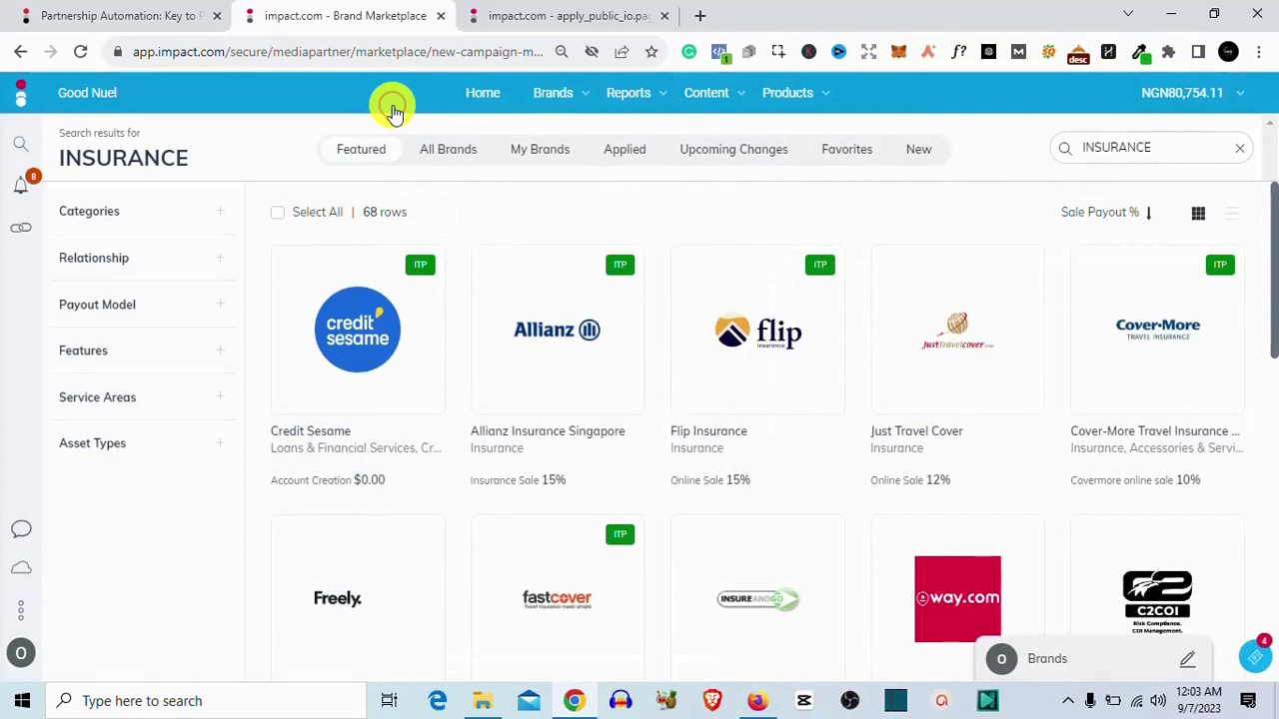
{"action": "mouse_move", "coordinate": [358, 340]}
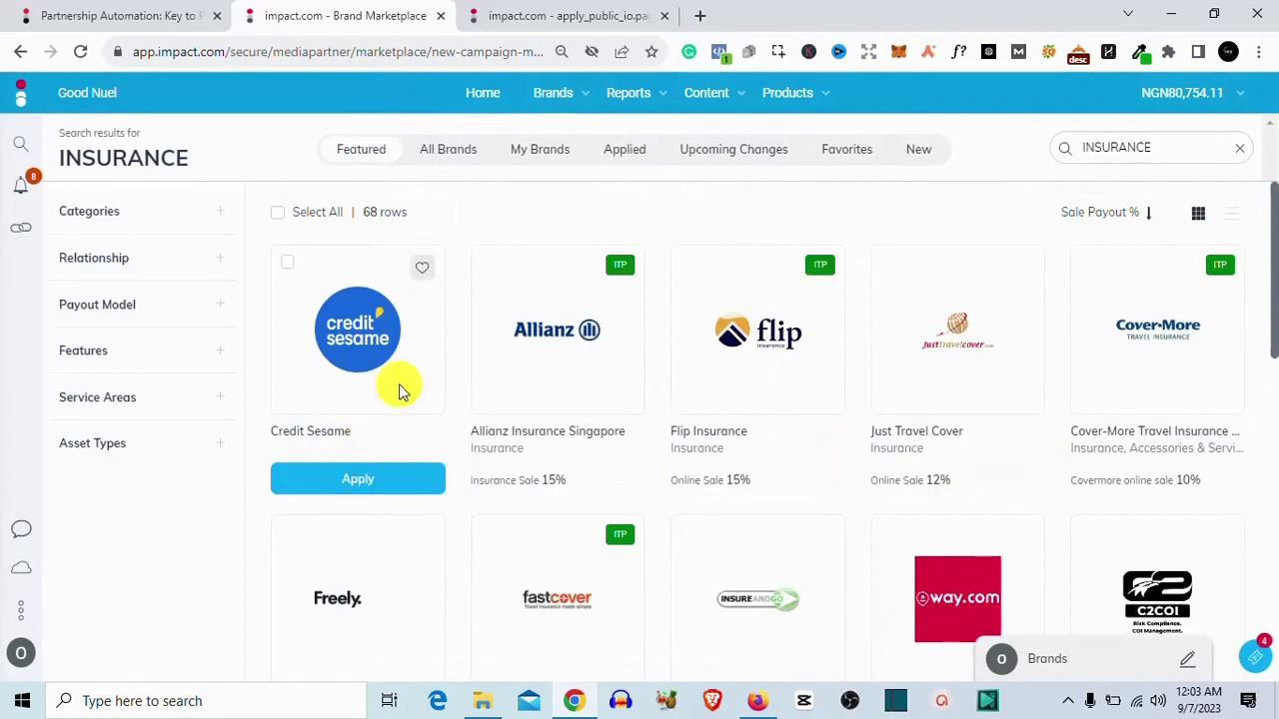
{"action": "left_click", "coordinate": [371, 478]}
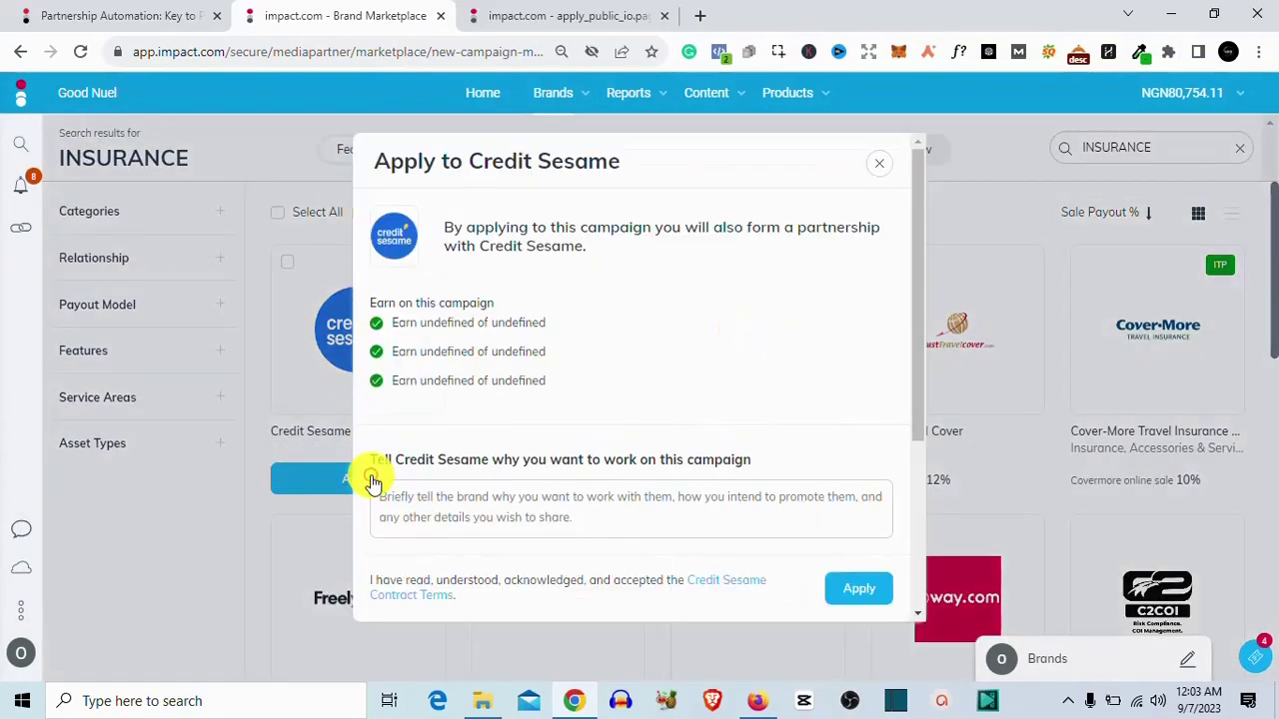
{"action": "left_click", "coordinate": [875, 593]}
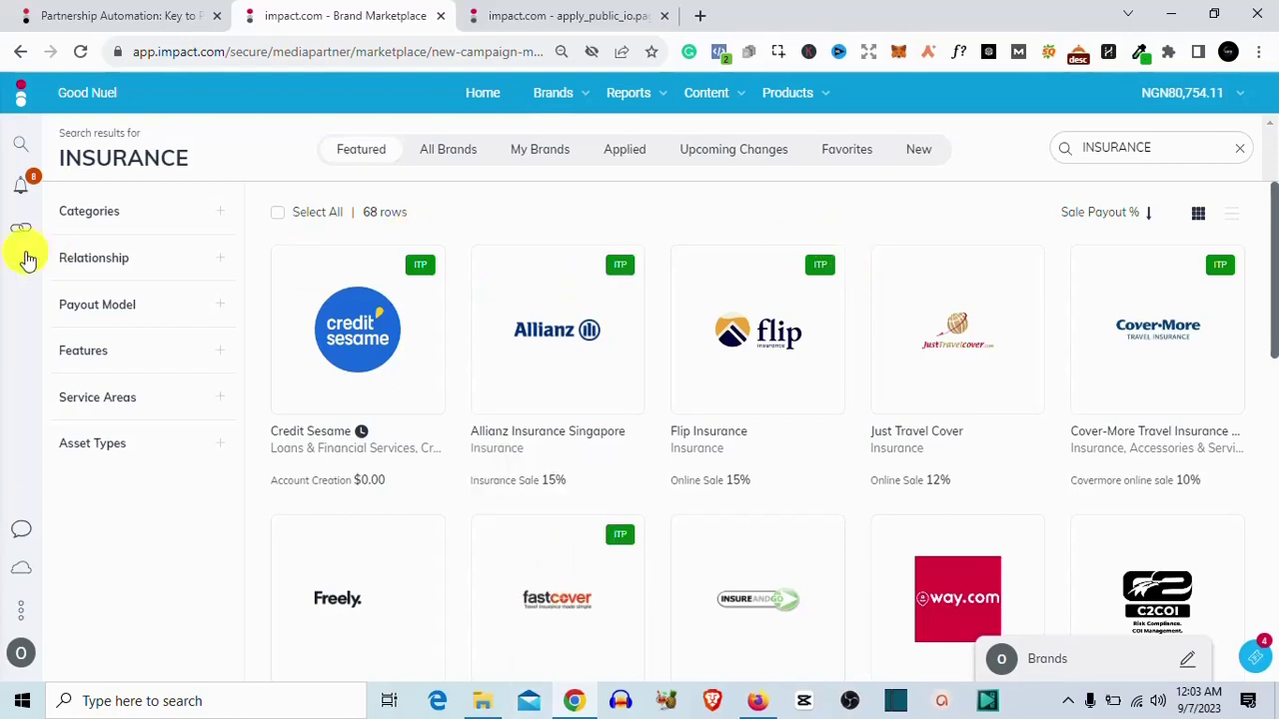
Open the notifications panel to view today's new campaigns, including ugreen.com and ORICO.
{"action": "left_click", "coordinate": [18, 196]}
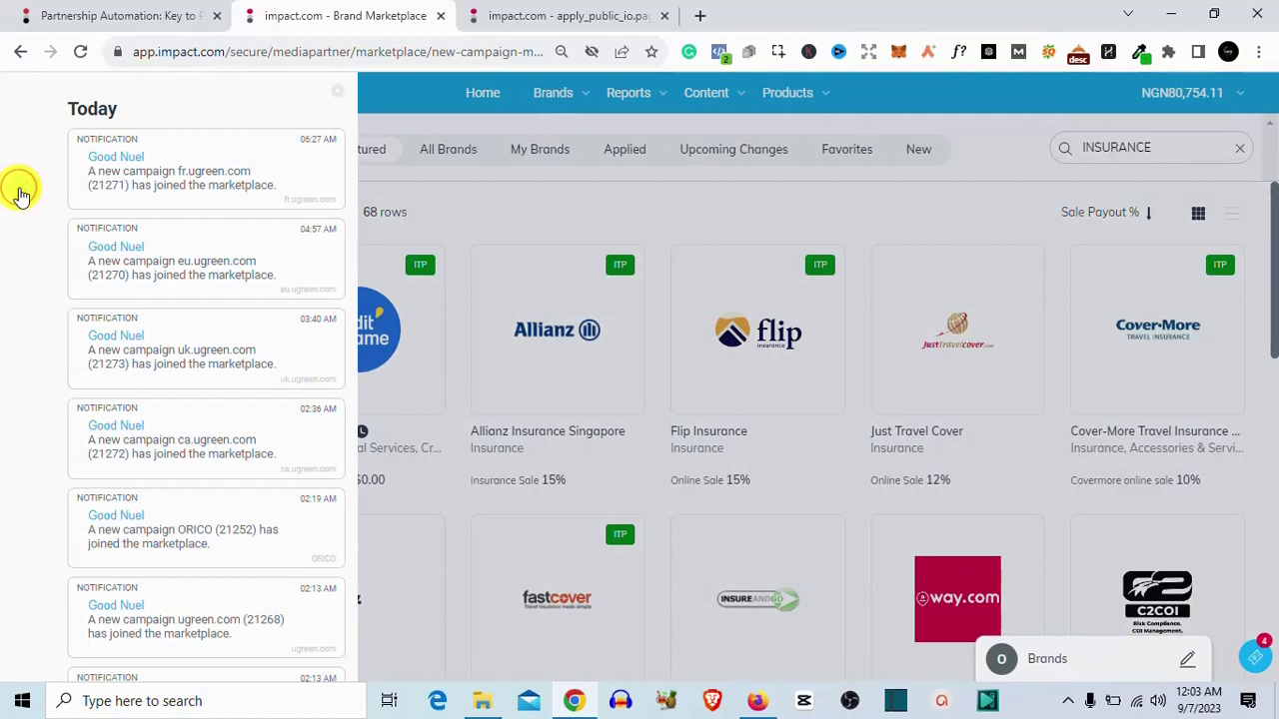